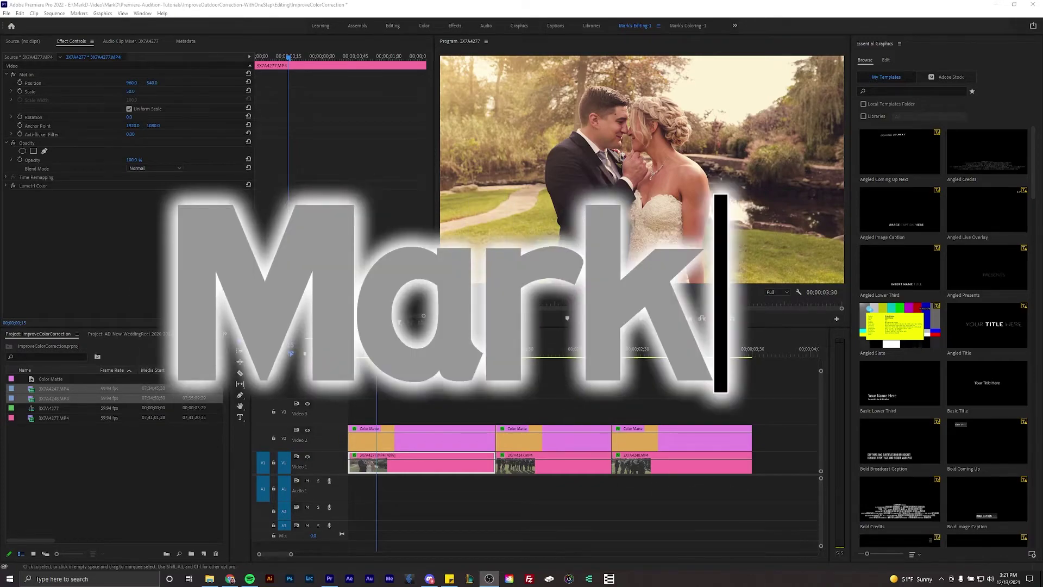
click(430, 406)
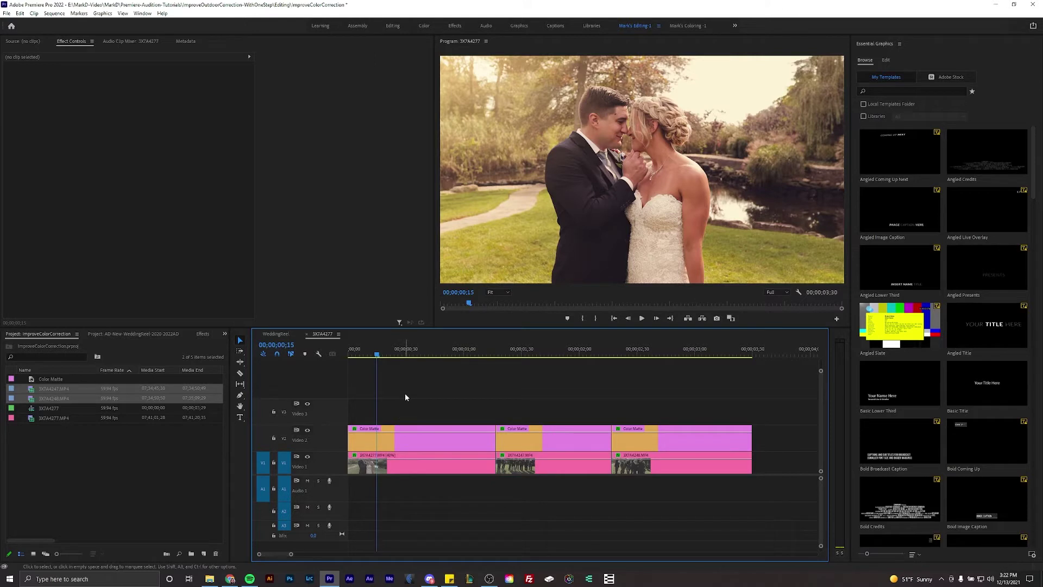
drag(758, 403, 415, 453)
click(140, 448)
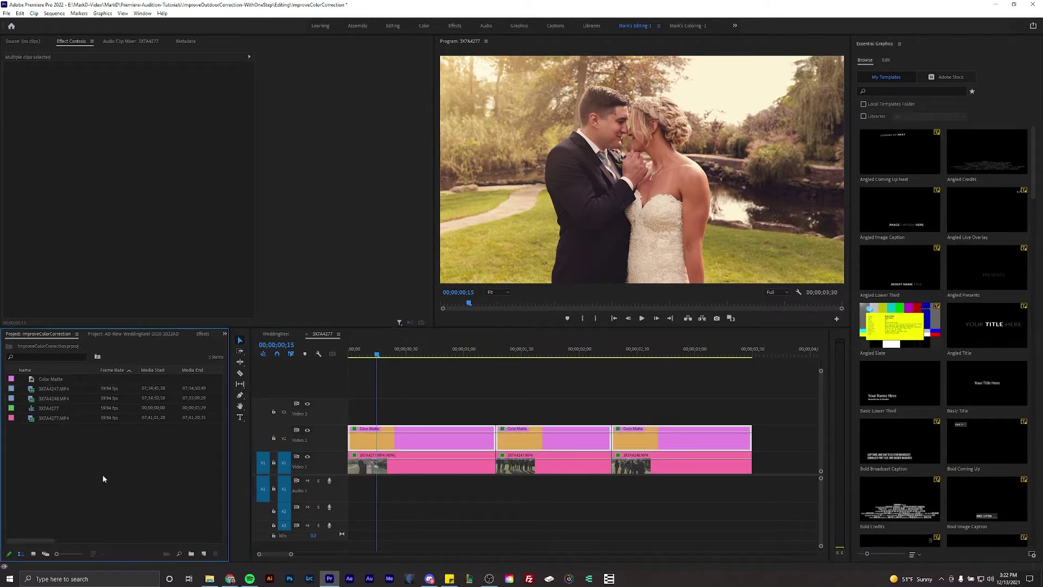
click(204, 553)
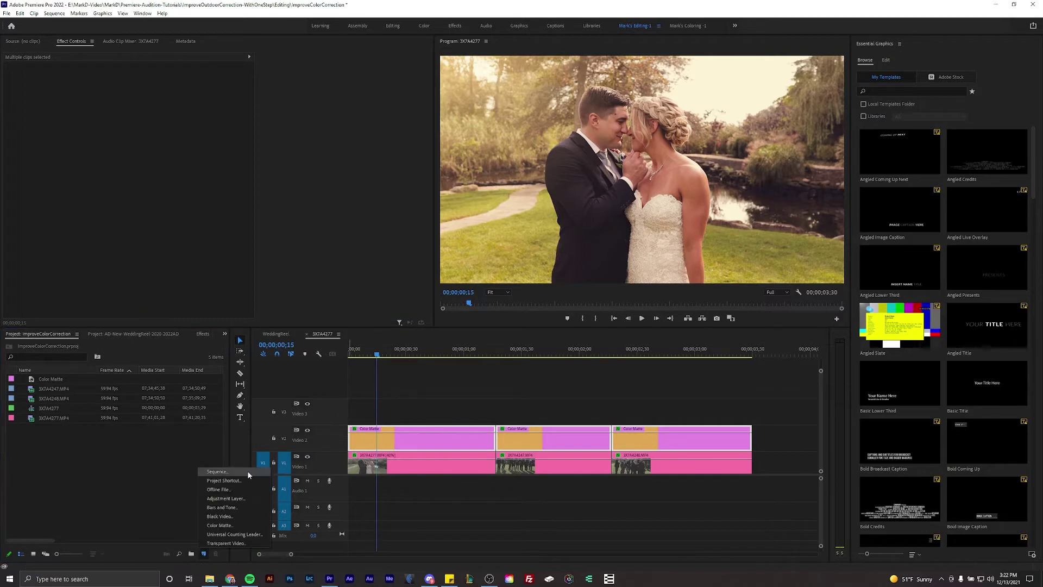
click(238, 524)
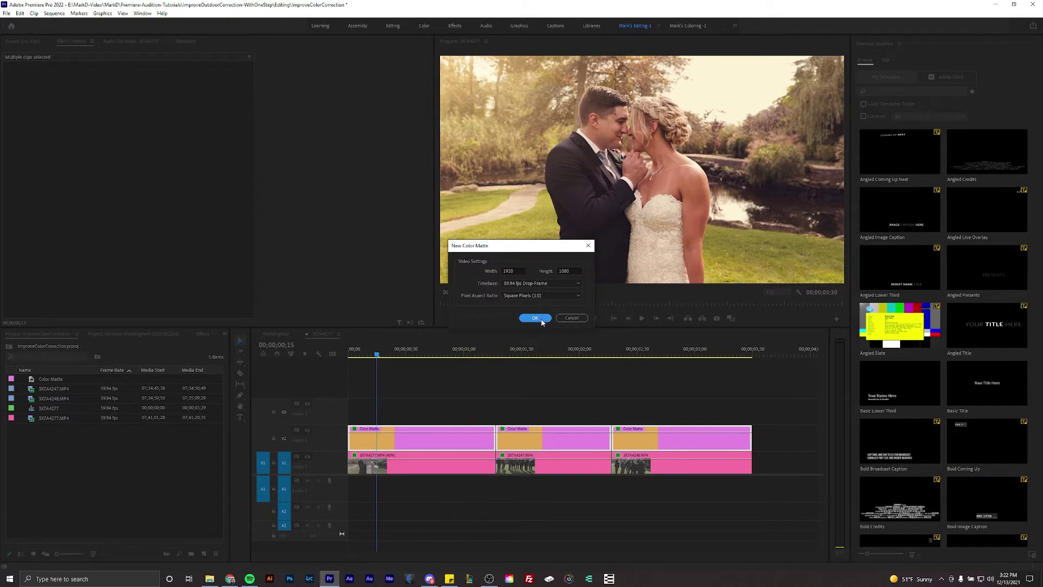
click(543, 319)
mouse_move(494, 282)
mouse_down()
mouse_move(483, 318)
mouse_move(494, 326)
mouse_move(489, 319)
mouse_up()
click(594, 245)
click(392, 417)
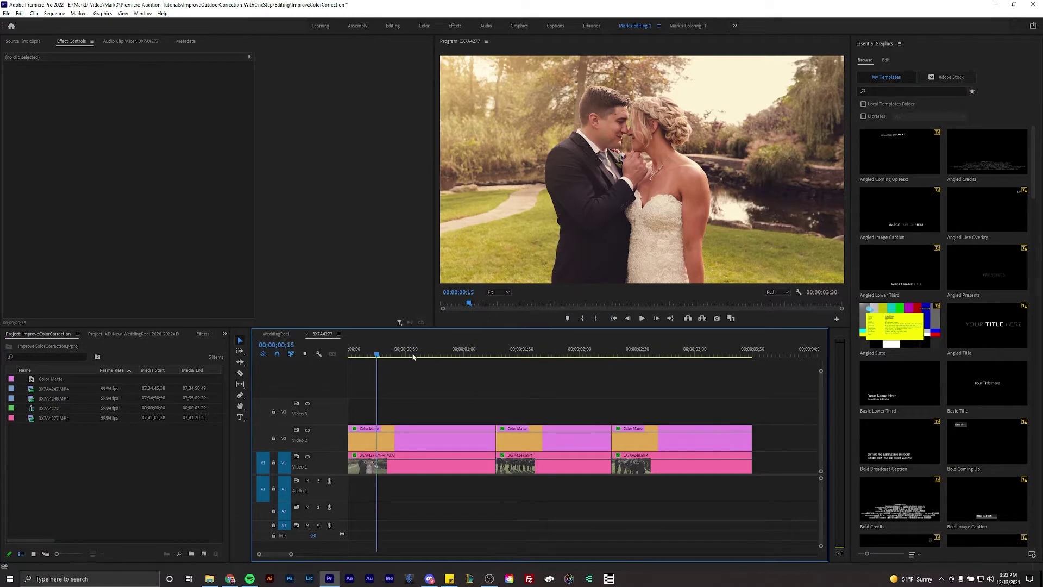
- Hide the Video 2 track output and compare the first Video 1 clip with and without its Lumetri Color effect
click(308, 430)
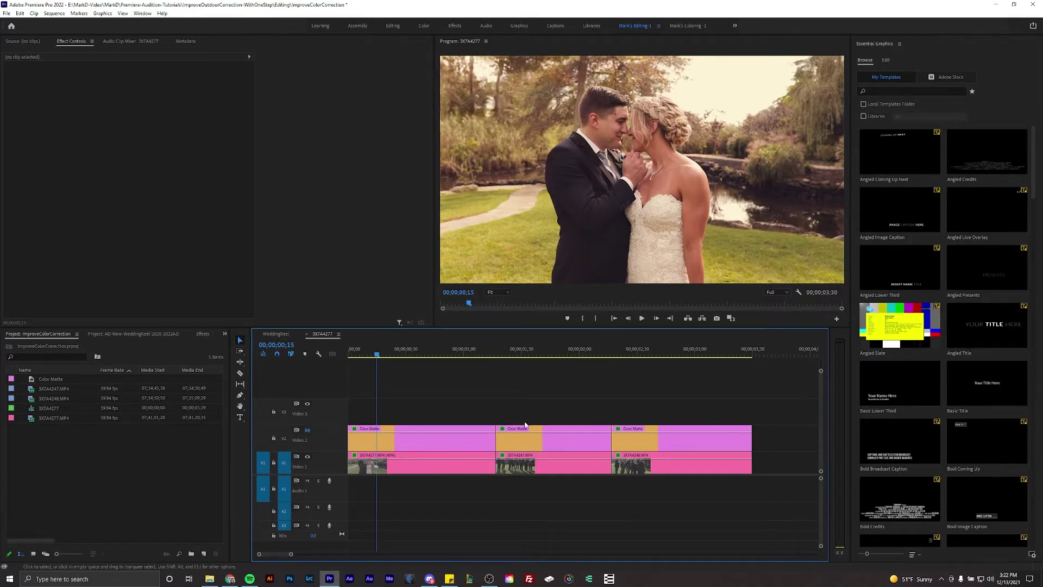
click(307, 458)
click(308, 458)
click(424, 464)
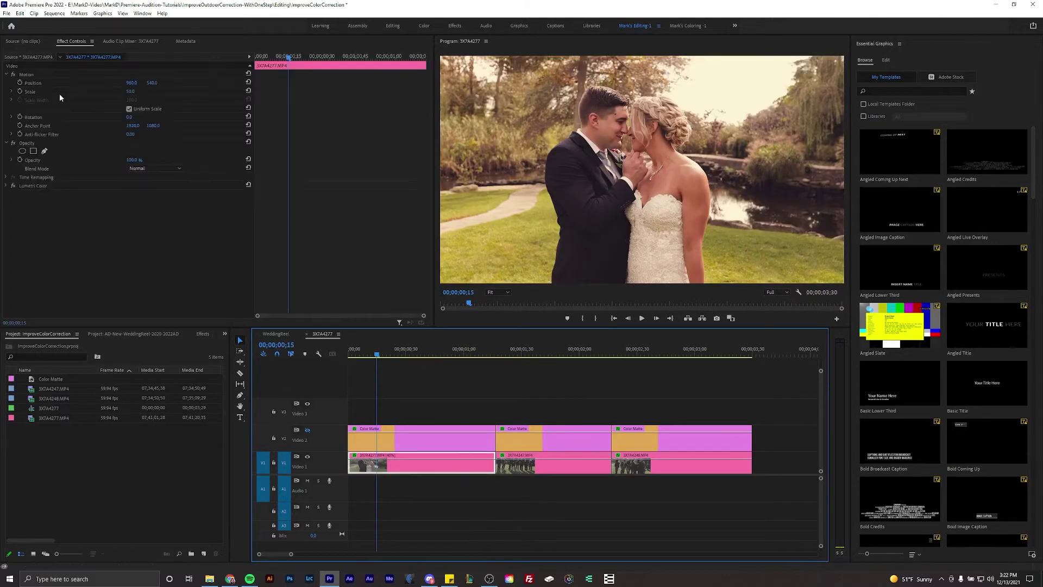
click(13, 187)
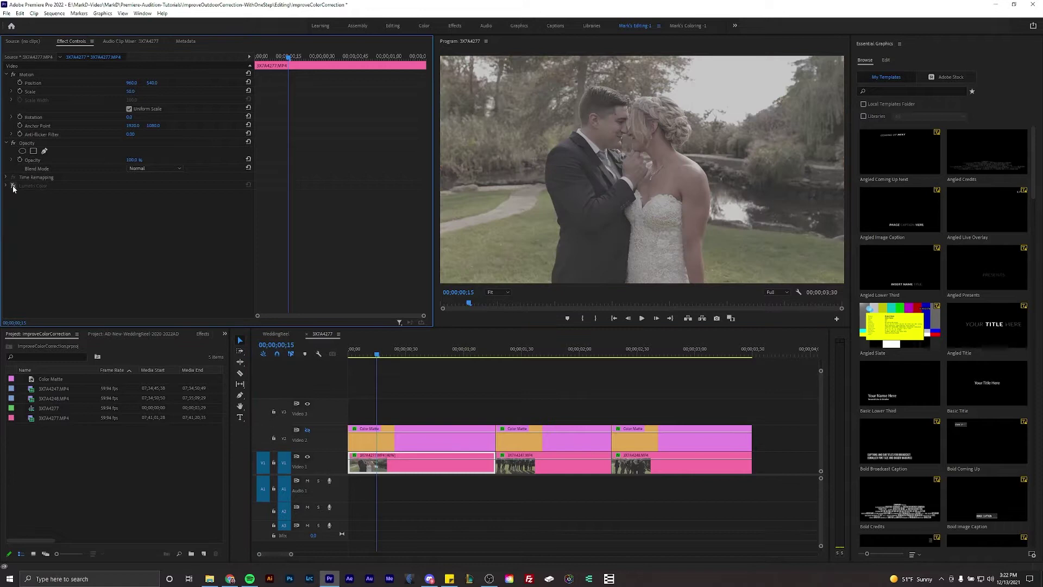
click(13, 187)
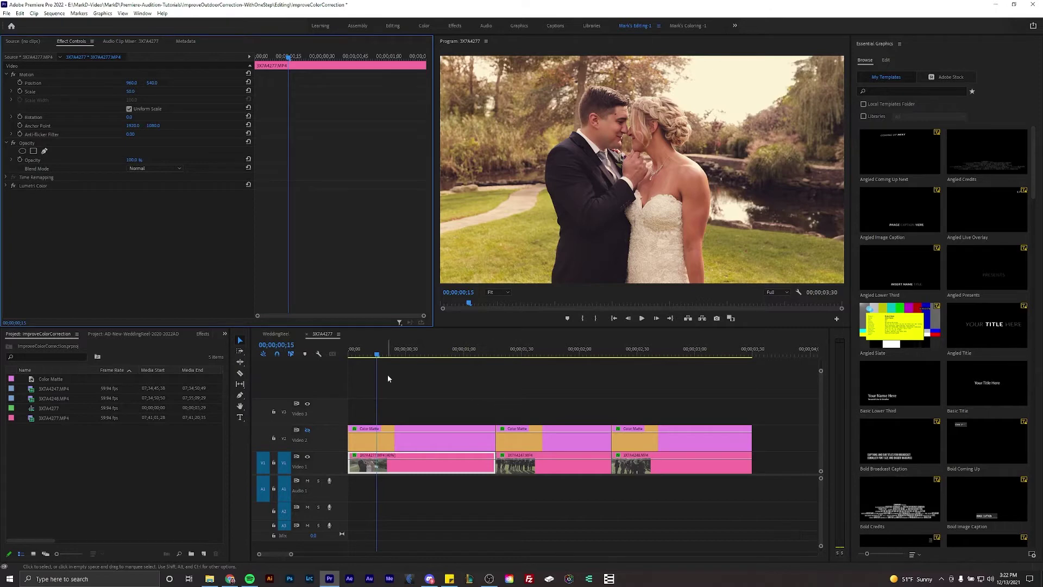
click(442, 405)
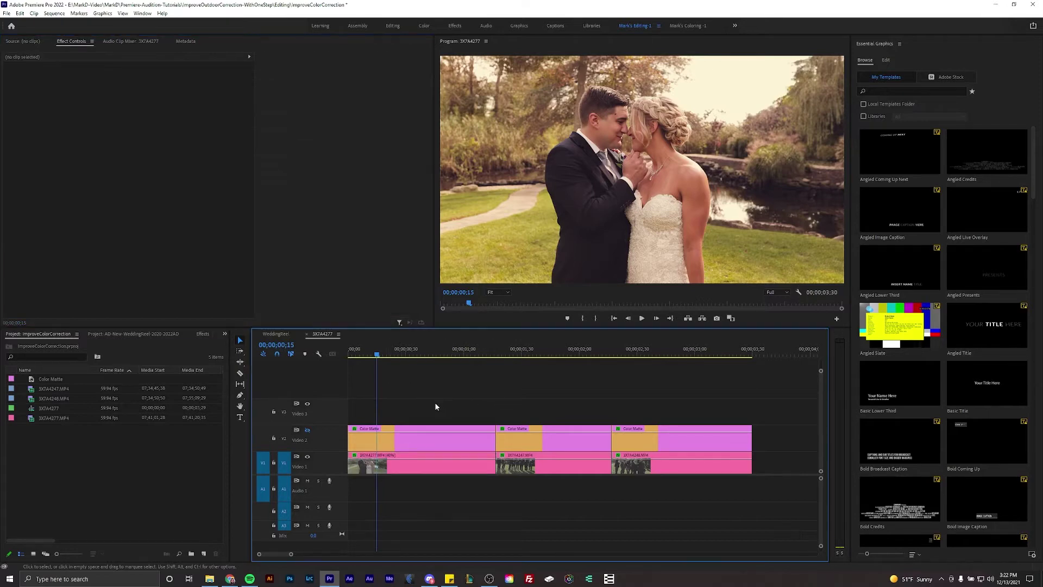
- Play the first clip without the matte overlay, return to the sequence start, and turn the Video 2 output back on
key(space)
click(366, 356)
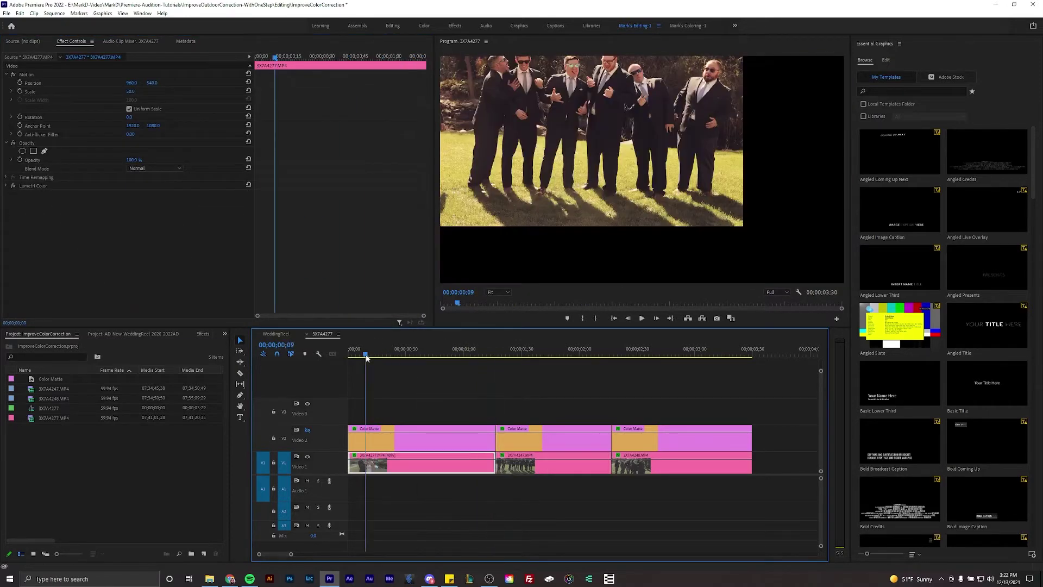
key(space)
key(space)
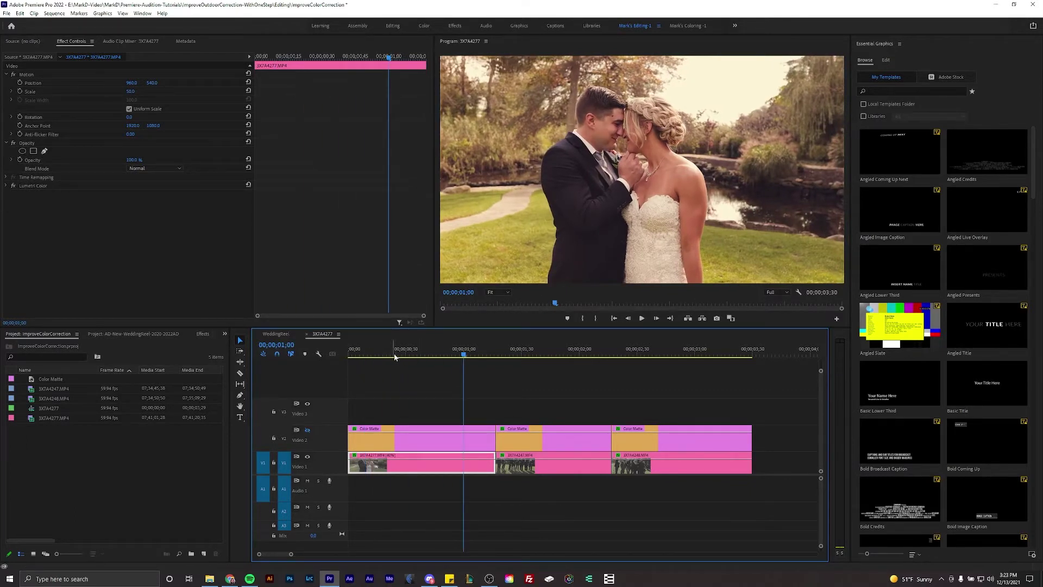
drag(386, 356, 349, 358)
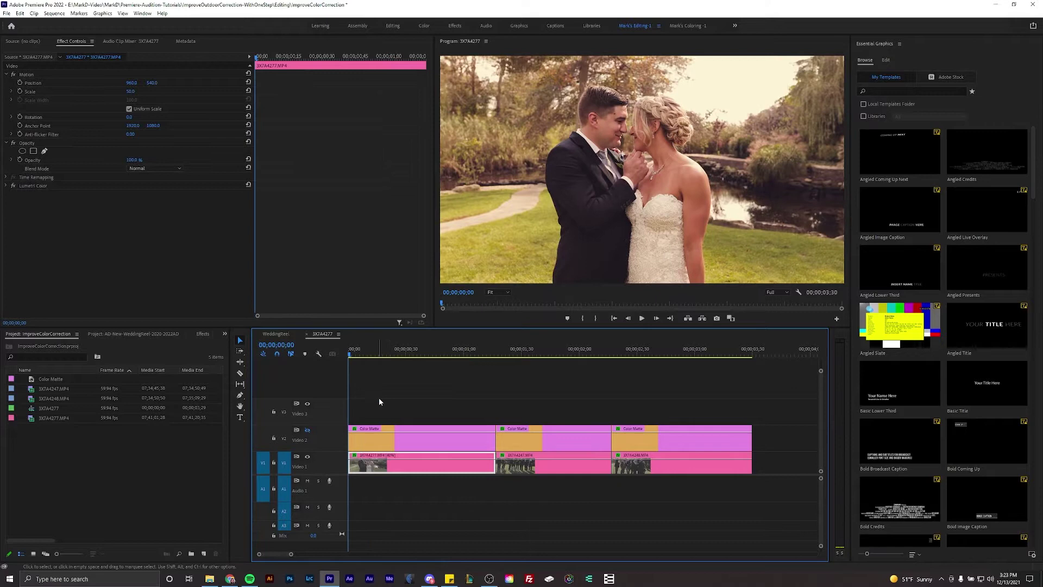
click(308, 432)
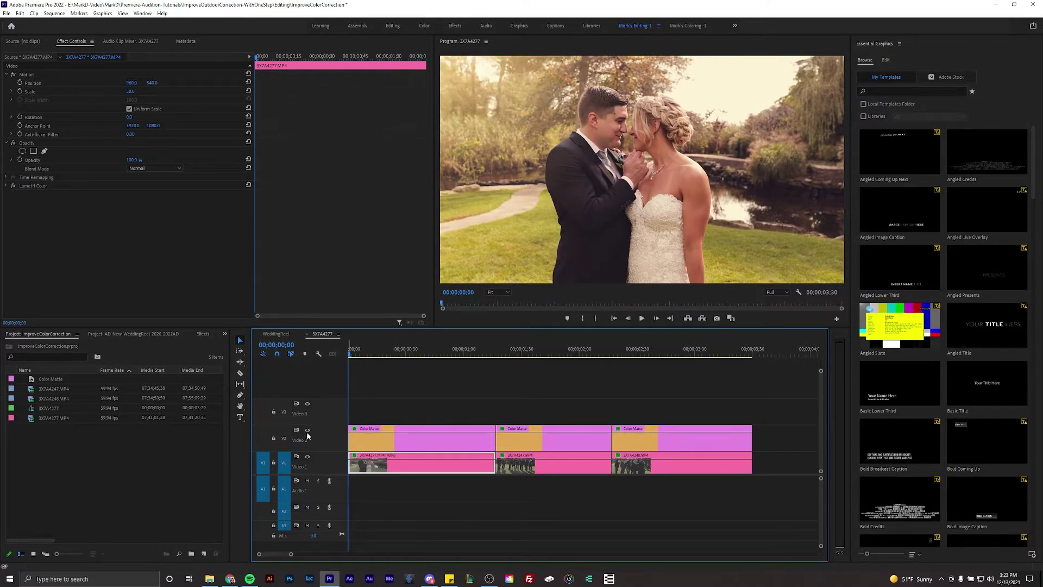
click(372, 408)
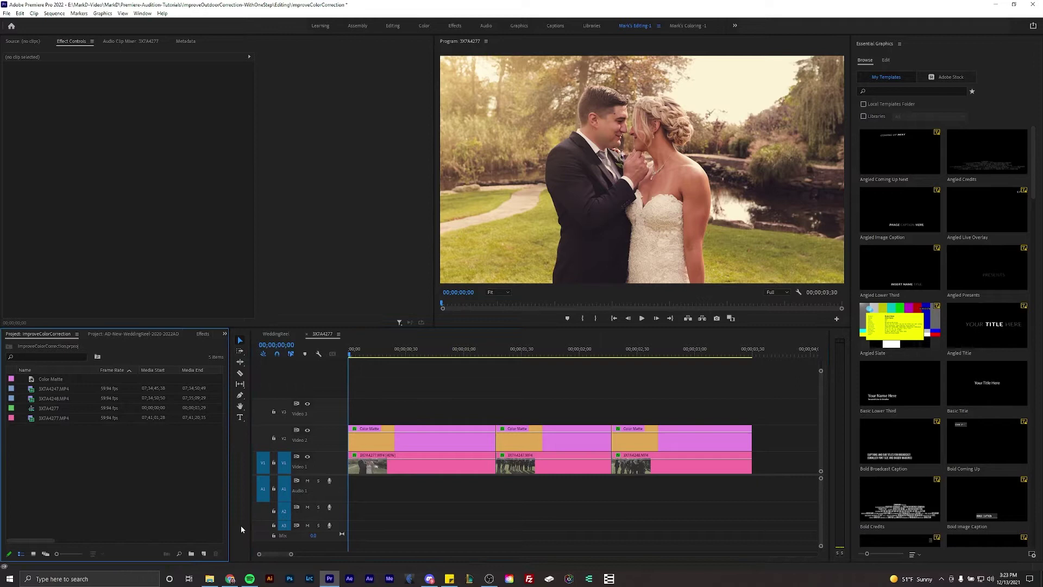
- Place the Color Matte from the project on Video 2, just after the last matte clip
drag(47, 380, 760, 438)
key(backslash)
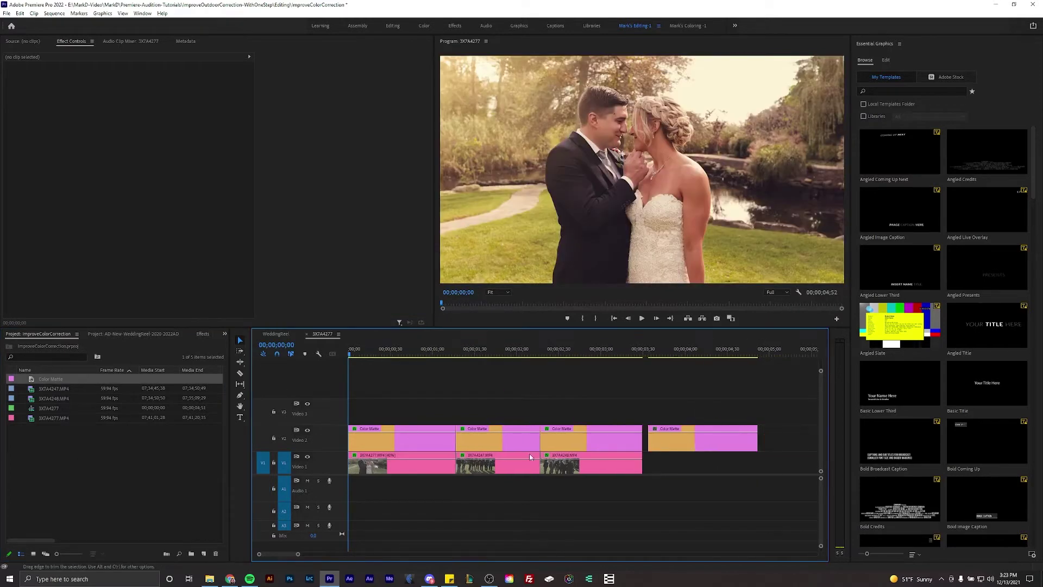
- Examine the opacity mask, blend mode and Gaussian Blur settings of the first Color Matte clip on Video 2
click(400, 429)
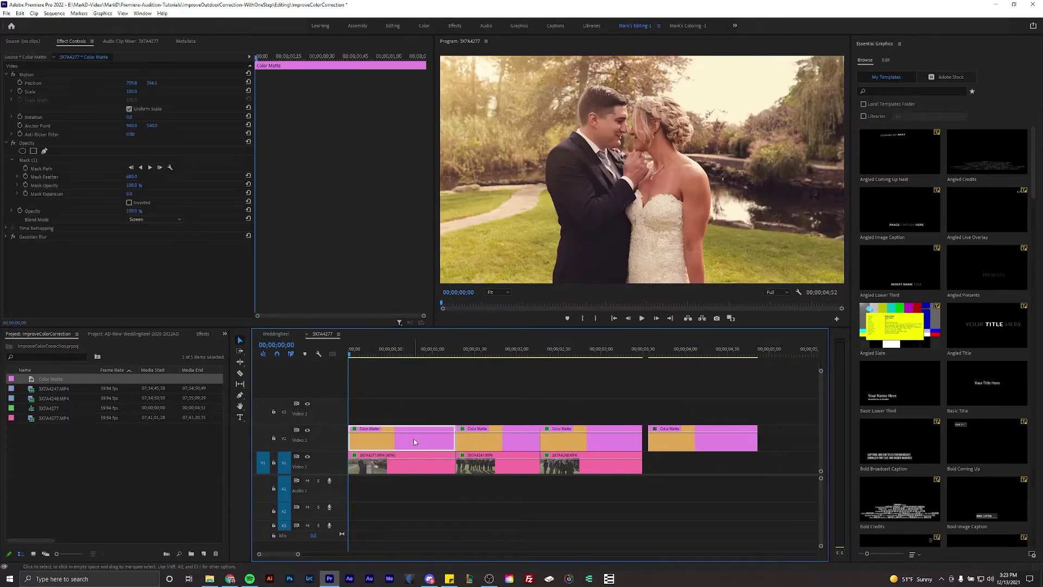
click(35, 162)
click(30, 144)
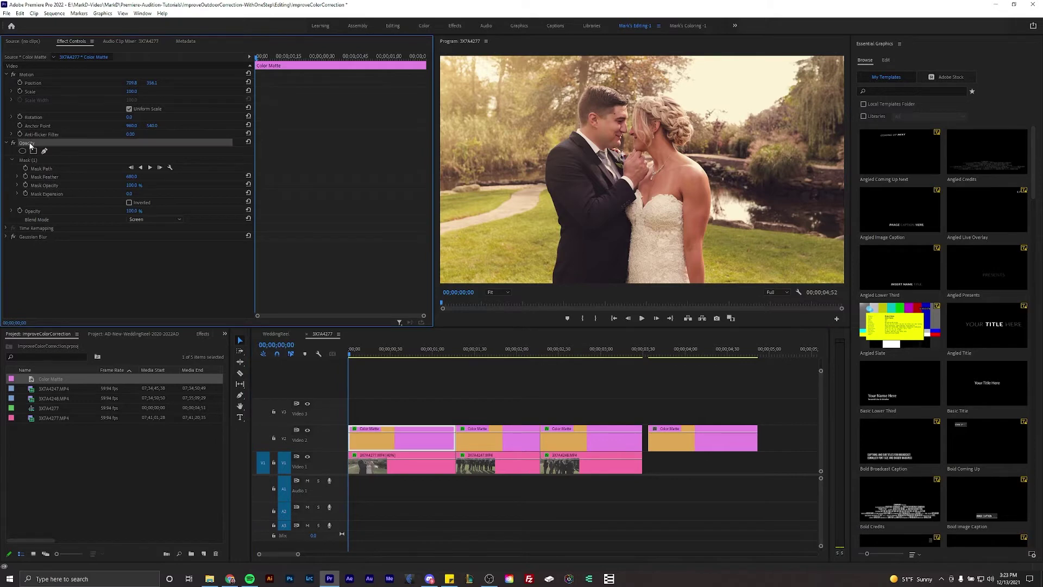
click(128, 162)
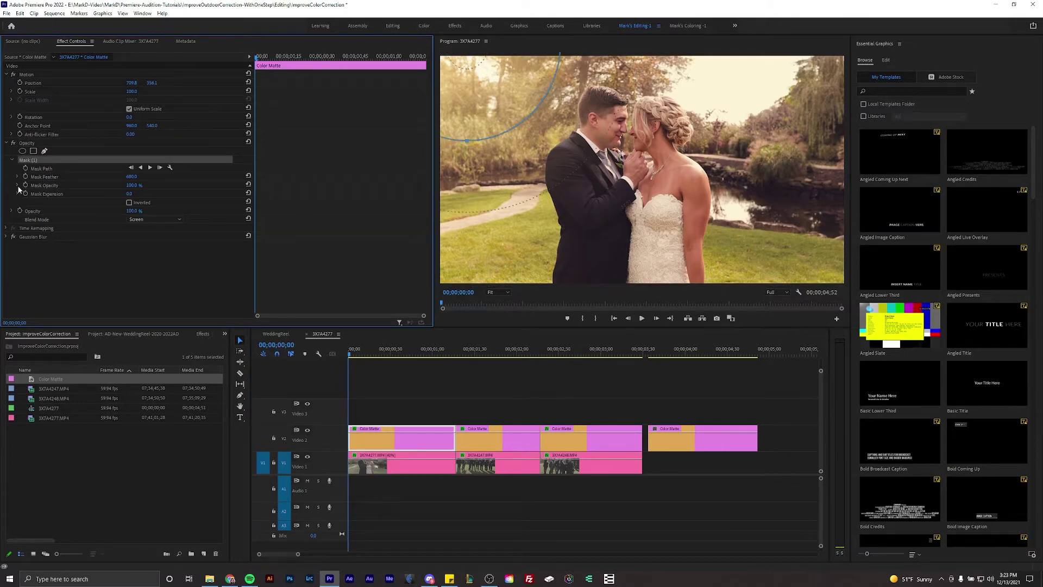
click(5, 236)
click(6, 237)
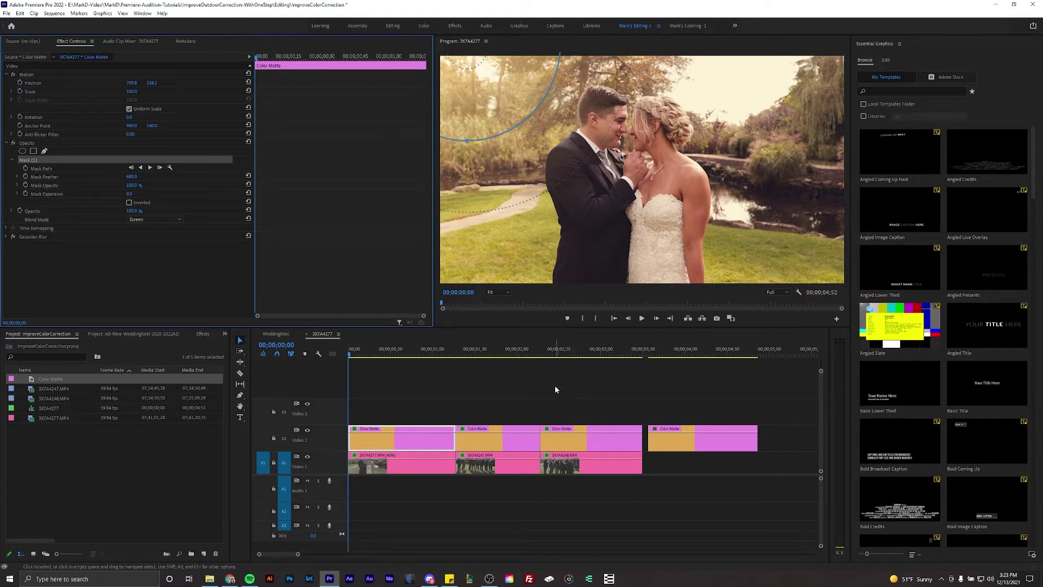
- Add an elliptical opacity mask to the new Color Matte clip, enlarge it and move it to the frame's upper-left corner
click(464, 378)
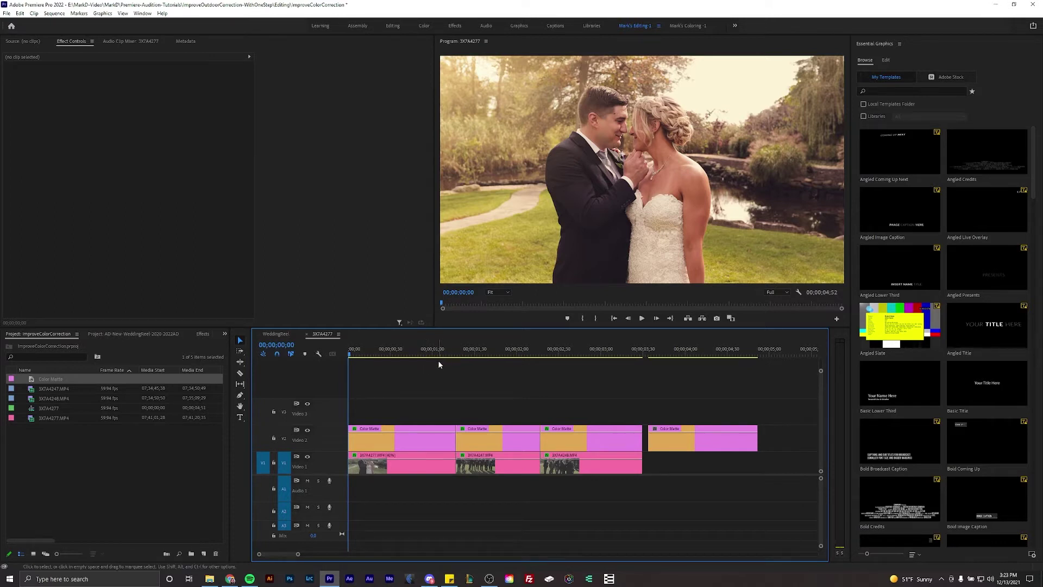
click(668, 352)
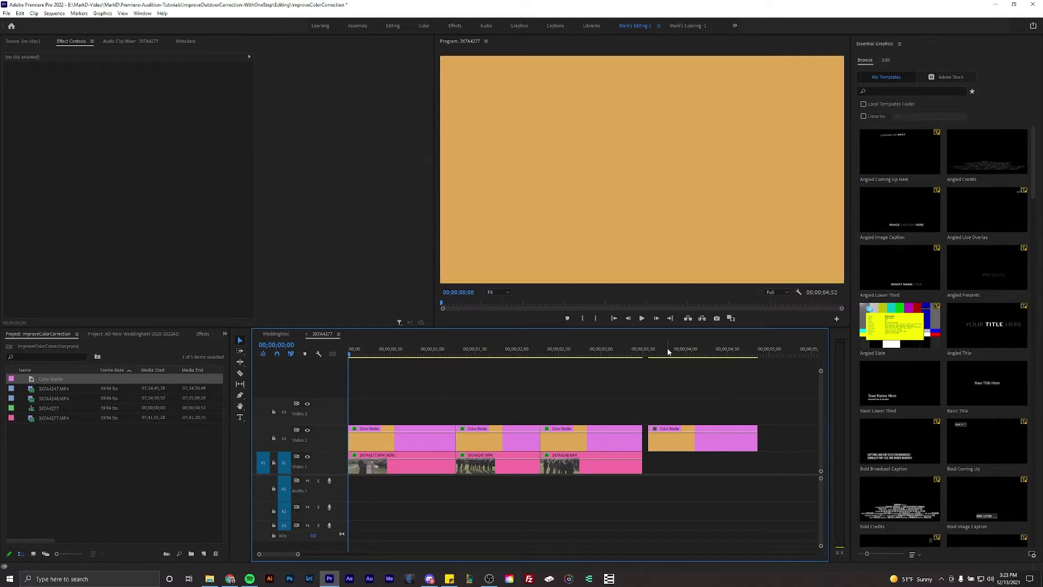
scroll(664, 410, down, 1)
scroll(661, 414, up, 2)
click(578, 446)
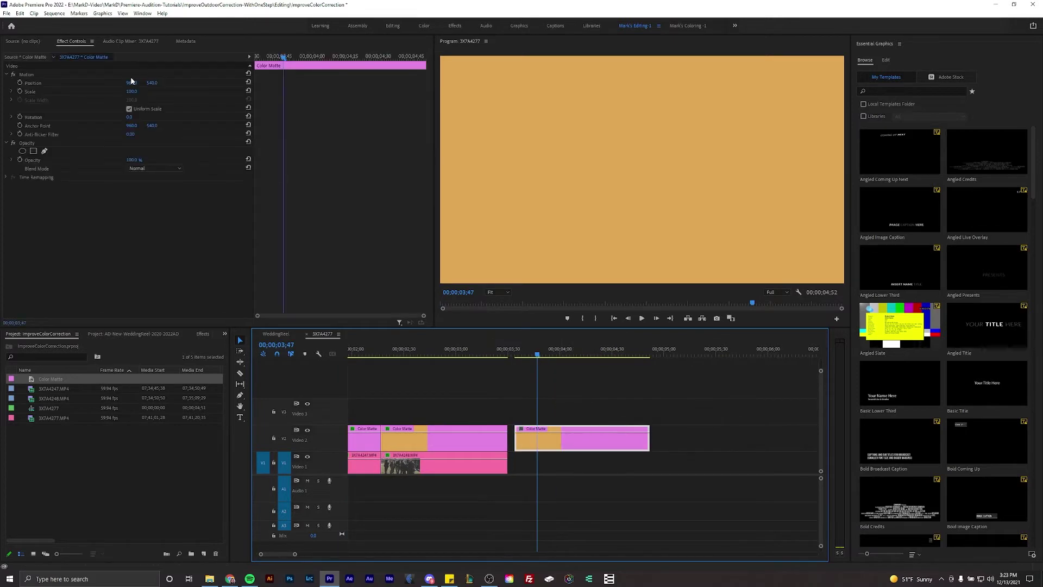
click(22, 151)
drag(584, 173, 501, 174)
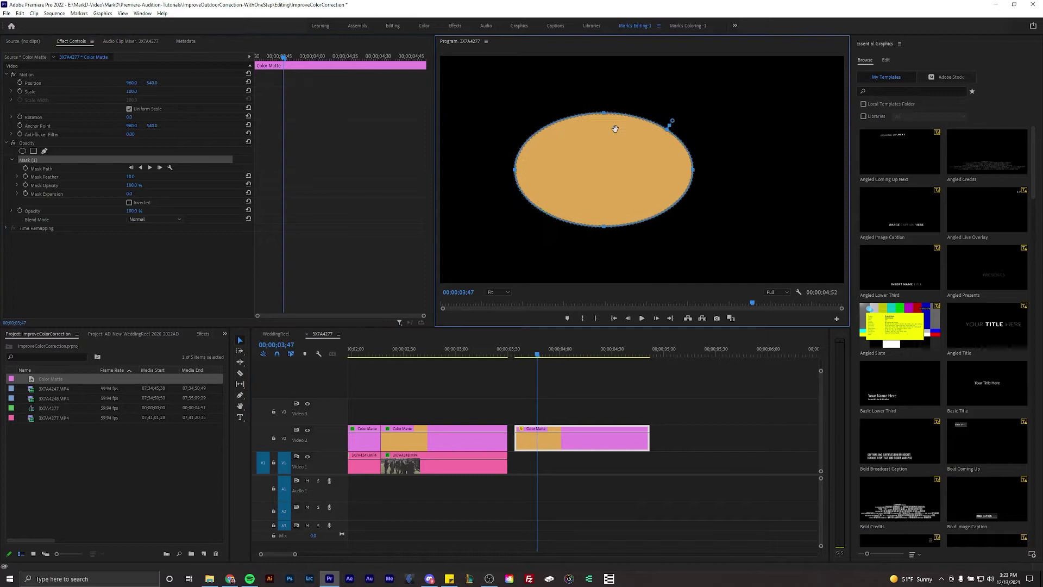
drag(603, 114, 604, 59)
drag(693, 143, 514, 103)
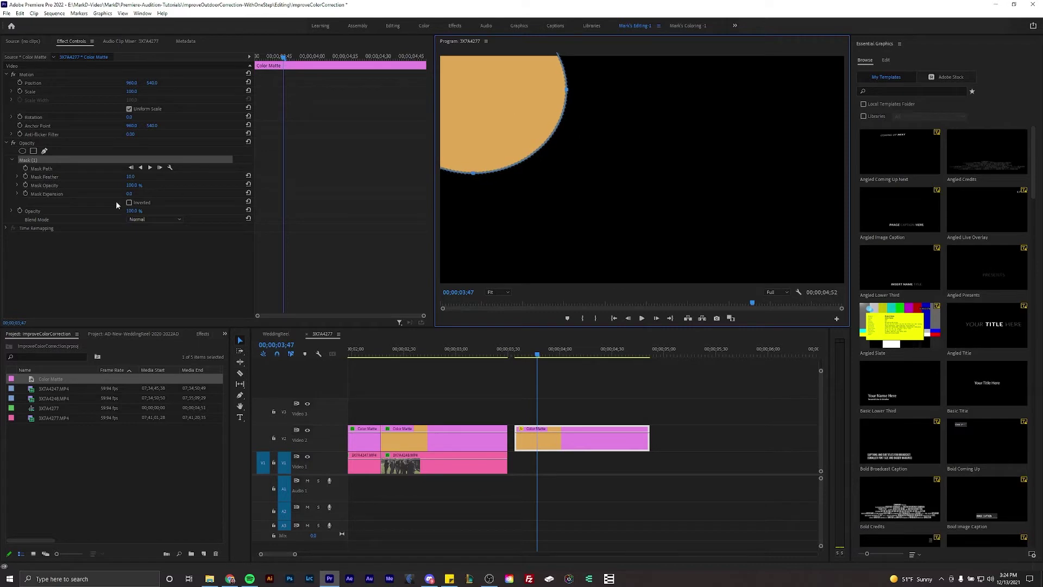
- Set the matte's mask feather to about 262 and its opacity blend mode to Screen
drag(133, 176, 245, 176)
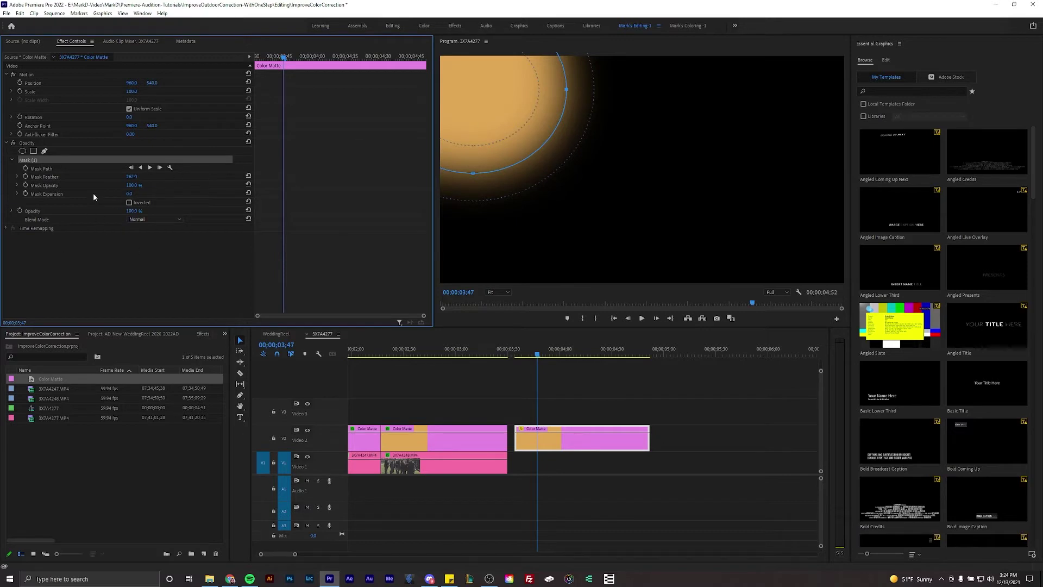
click(145, 219)
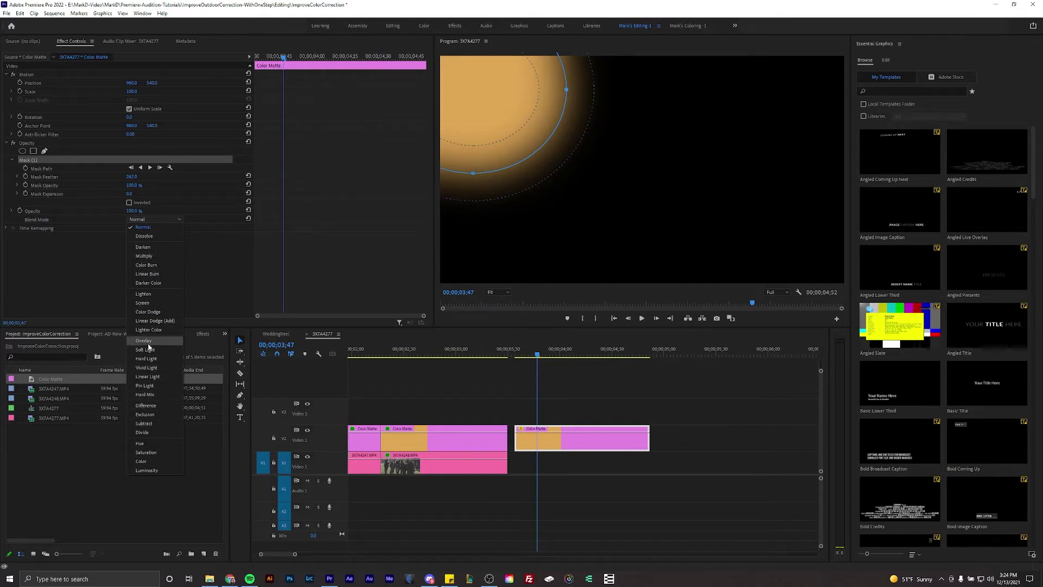
click(154, 302)
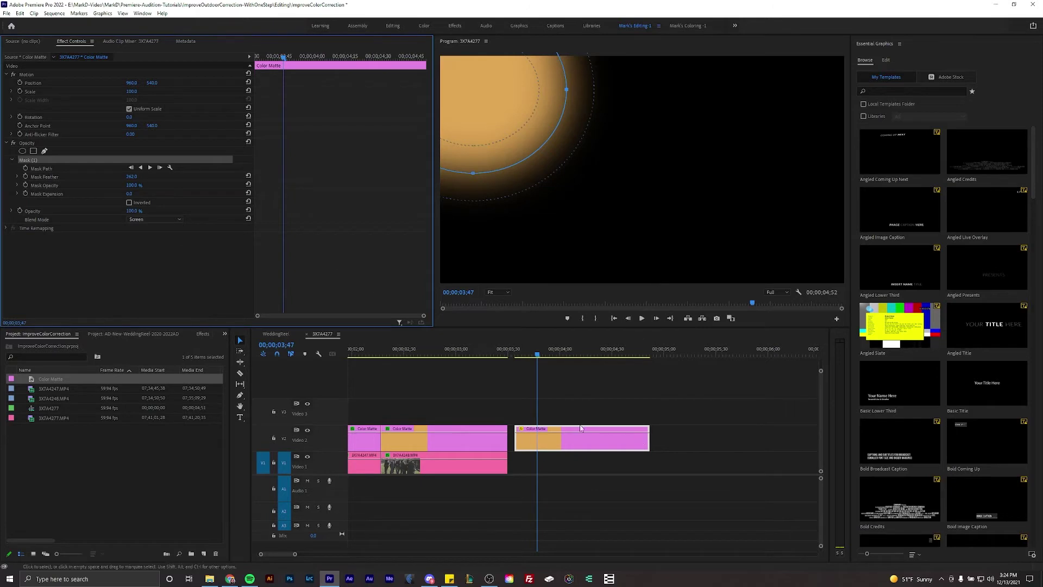
- Copy the last Video 1 clip beneath the new Color Matte and match its end to the matte's end
drag(418, 475, 578, 474)
drag(644, 470, 650, 470)
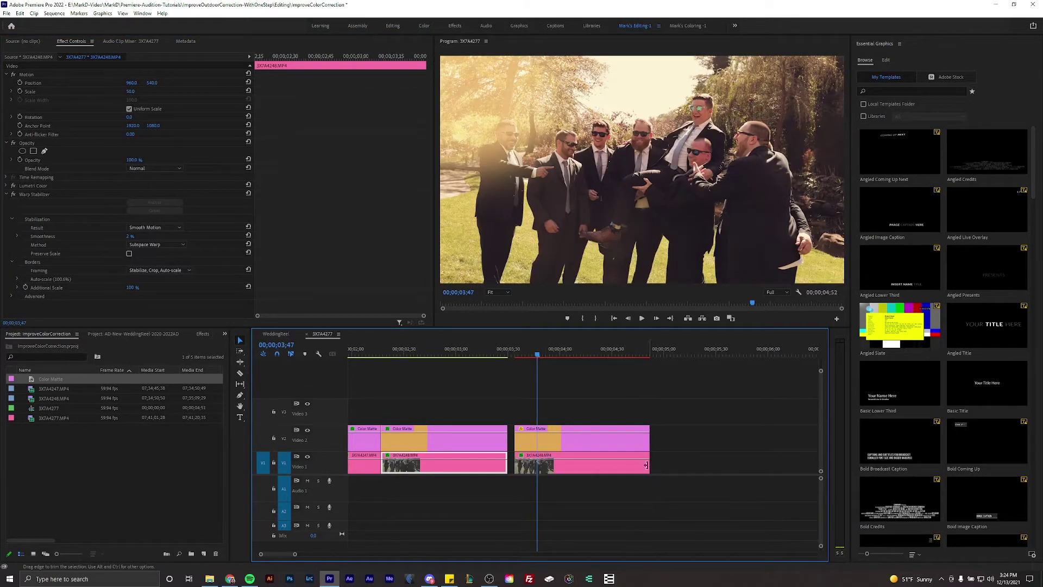
- Disable Lumetri Color on the copied clip and delete its Warp Stabilizer effect
click(6, 194)
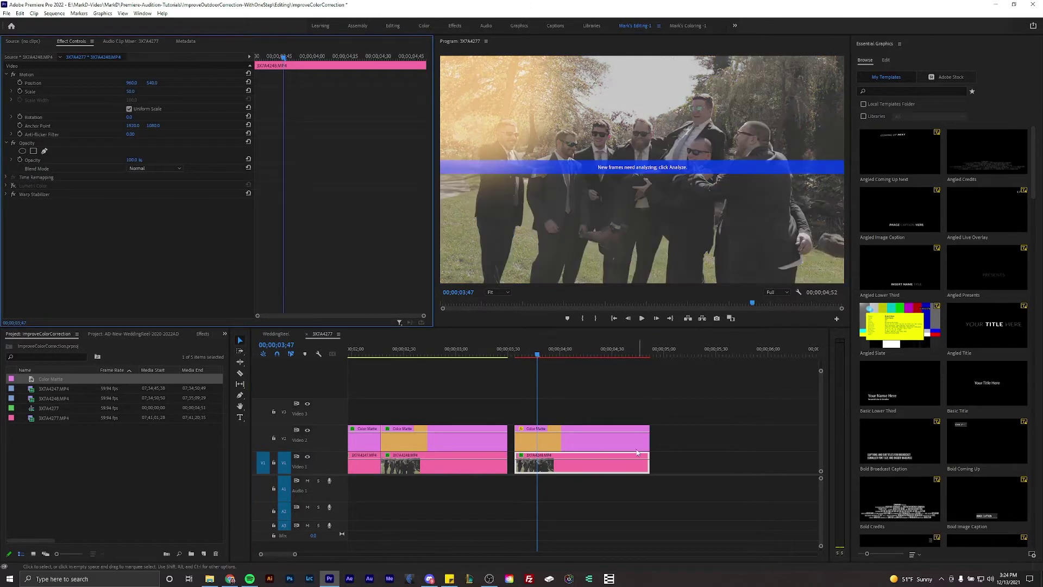
click(651, 400)
click(636, 466)
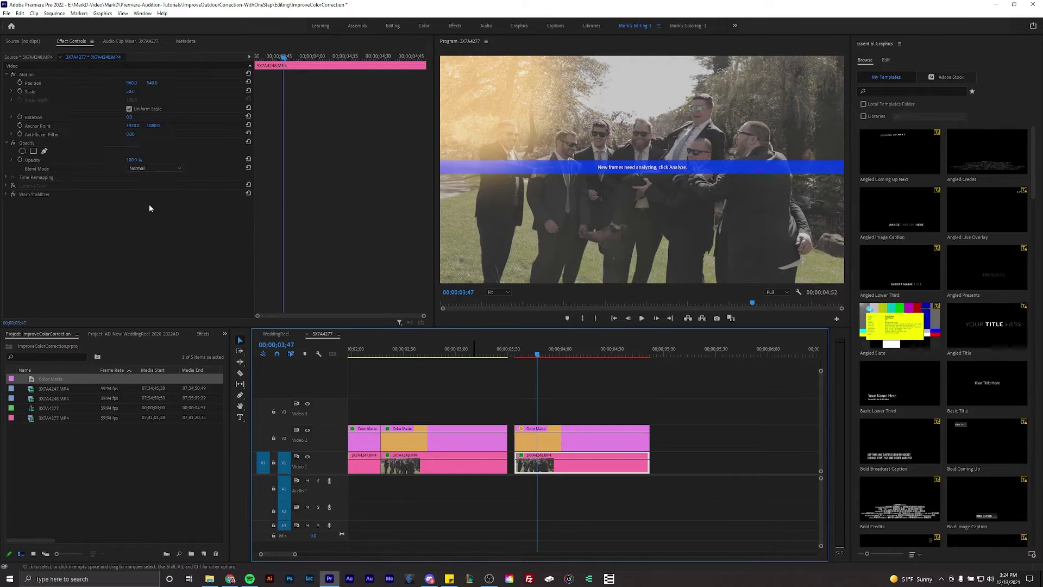
click(39, 194)
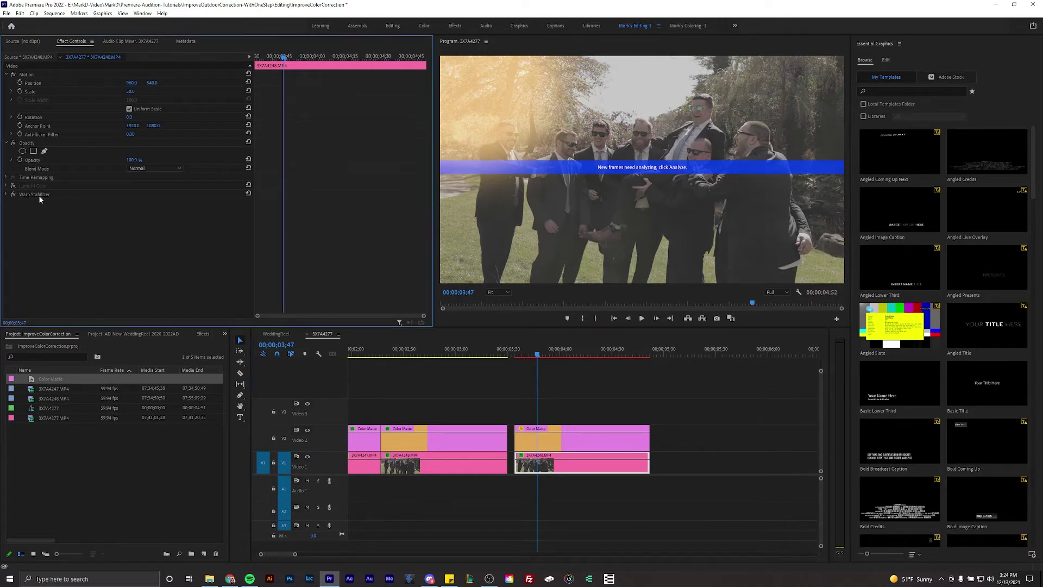
key(Delete)
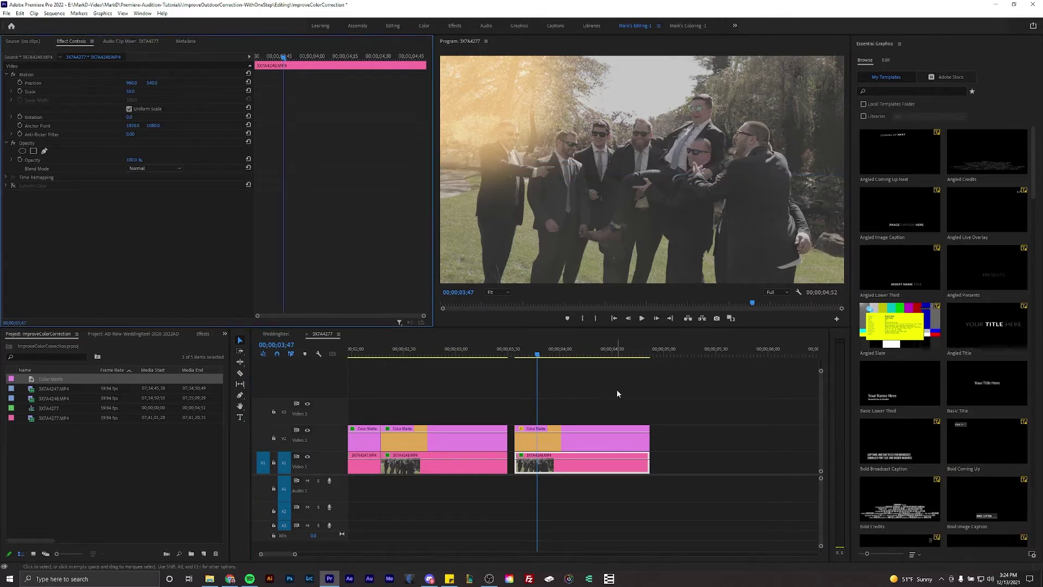
- Apply Gaussian Blur to the last Color Matte clip on Video 2 and raise its blurriness well above zero
drag(577, 396, 591, 437)
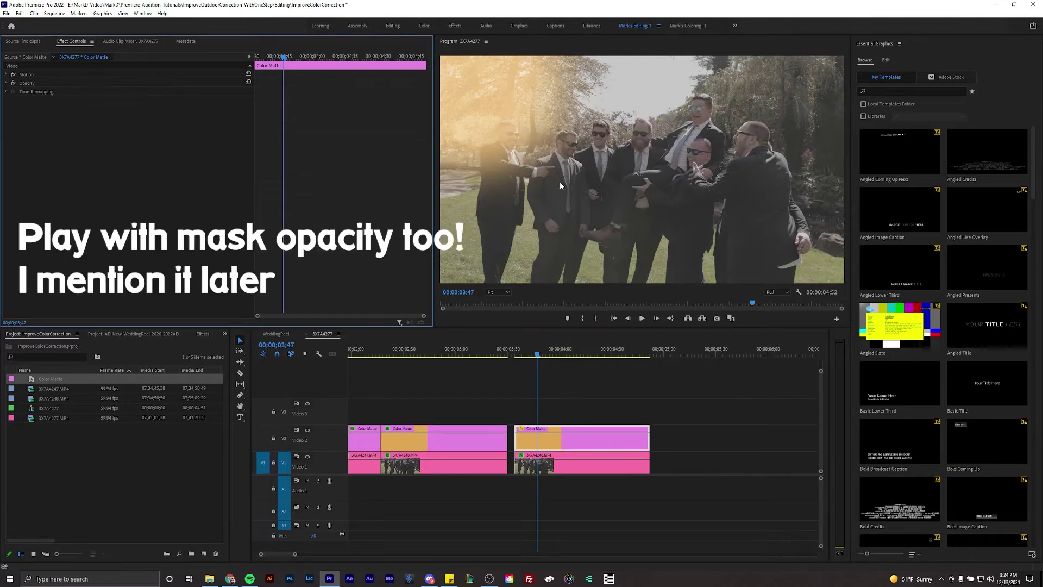
drag(535, 381, 587, 445)
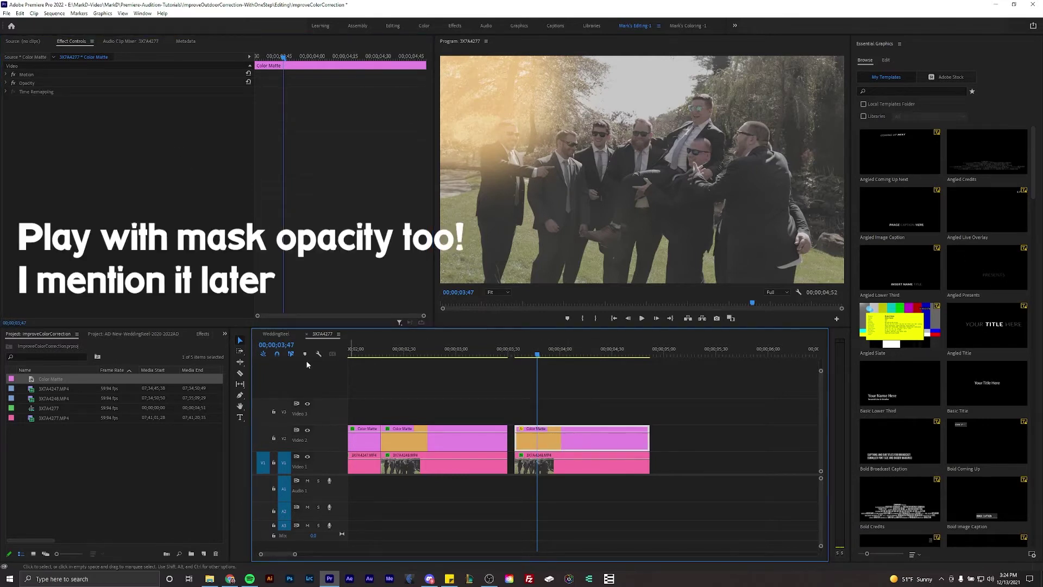
click(198, 333)
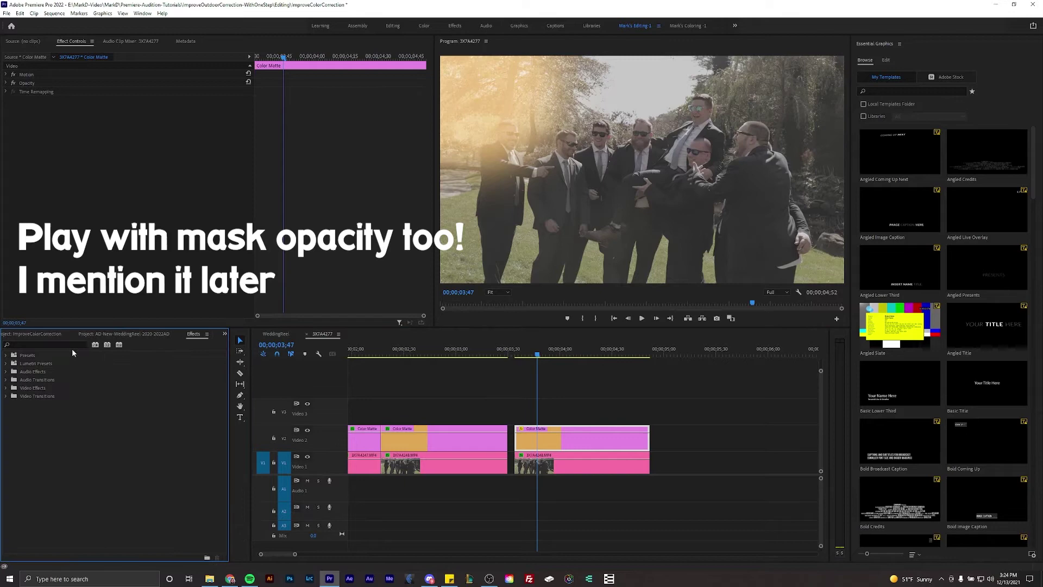
click(65, 345)
text(gauy)
key(BackSpace)
drag(55, 428, 581, 439)
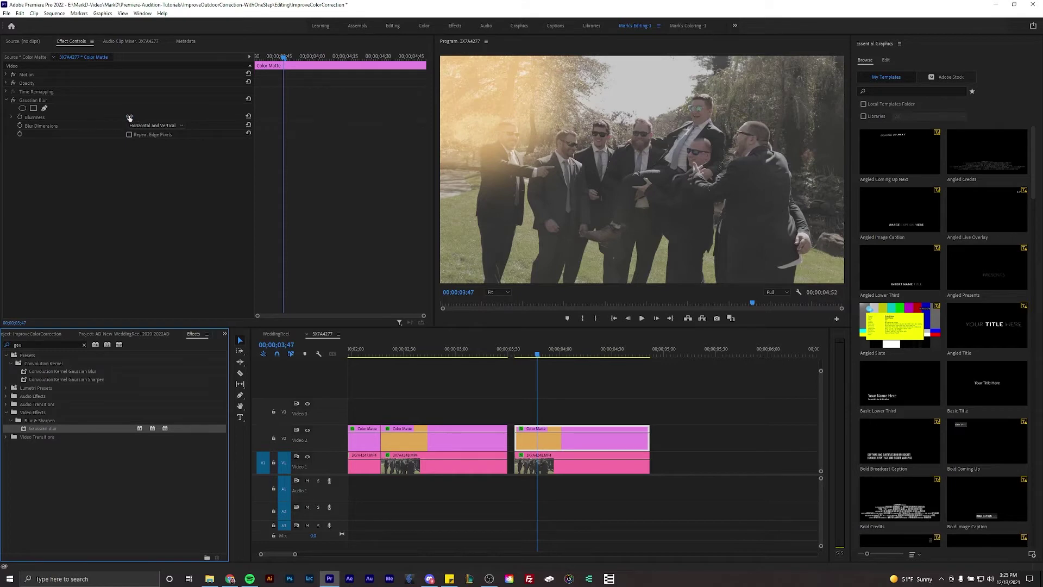
drag(130, 117, 318, 117)
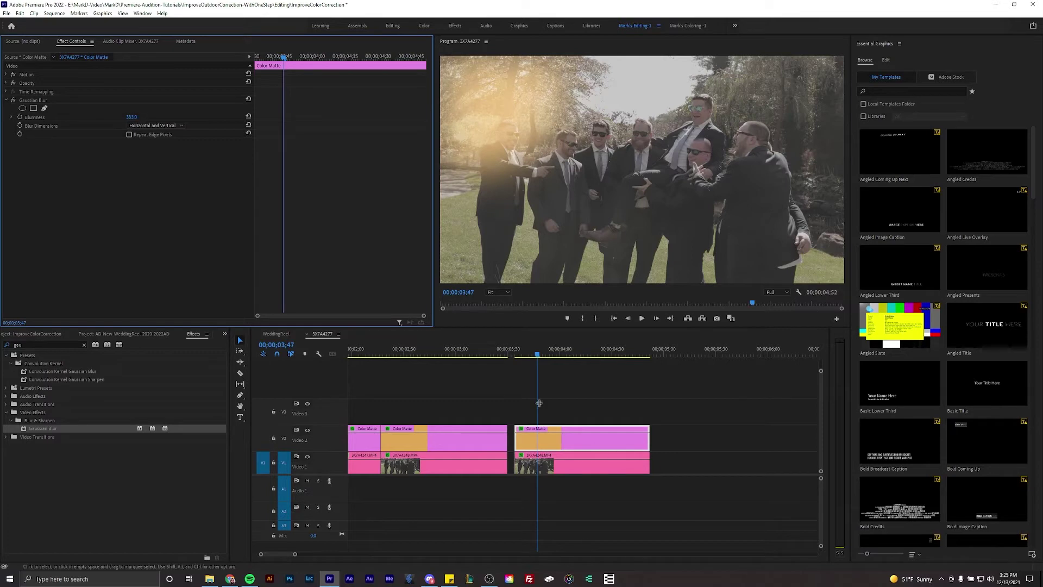
- Reposition and enlarge the last Color Matte in the frame through its Motion transform
click(579, 429)
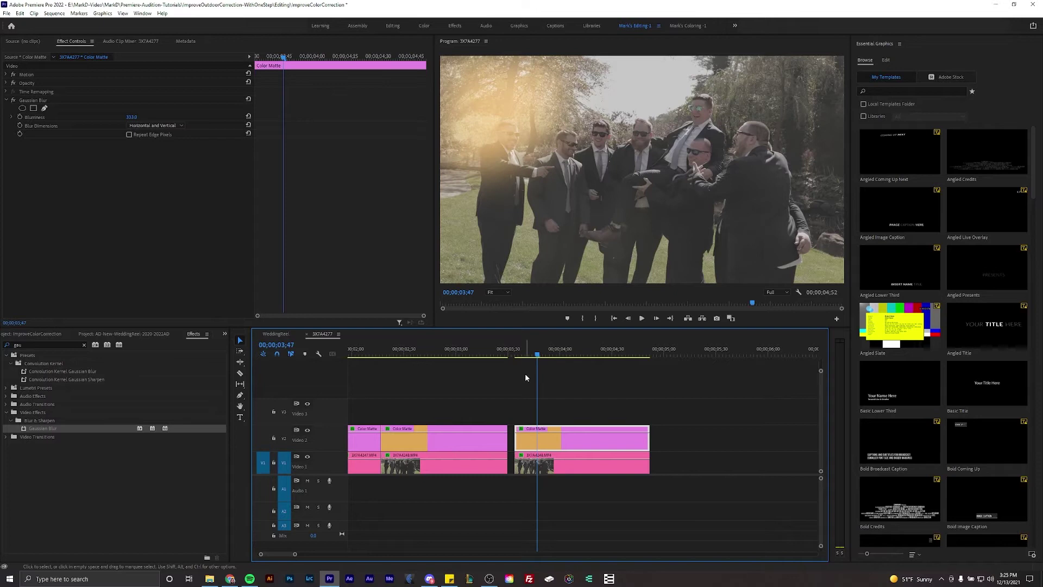
drag(605, 402, 622, 446)
click(531, 189)
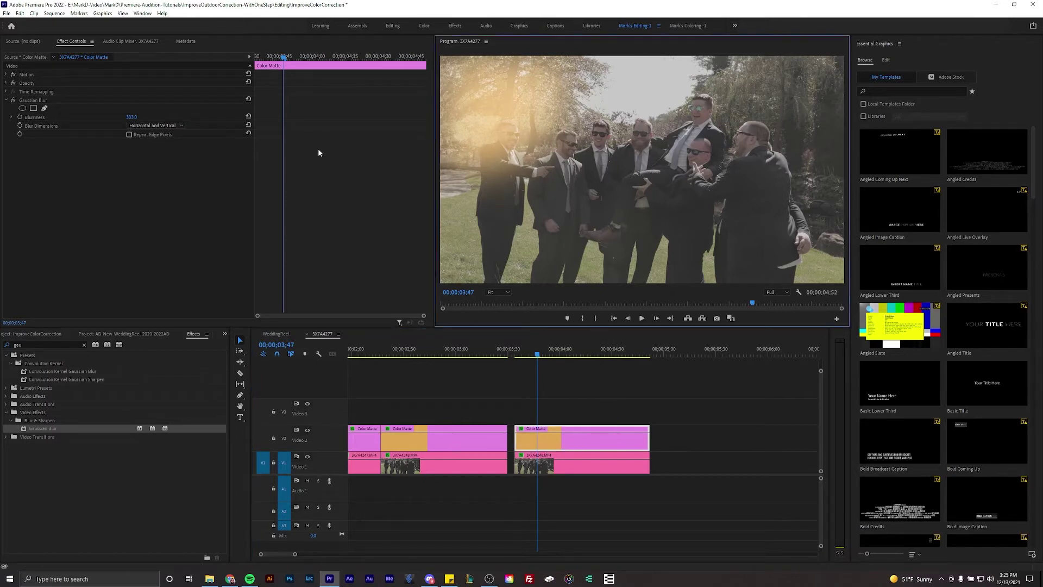
click(31, 74)
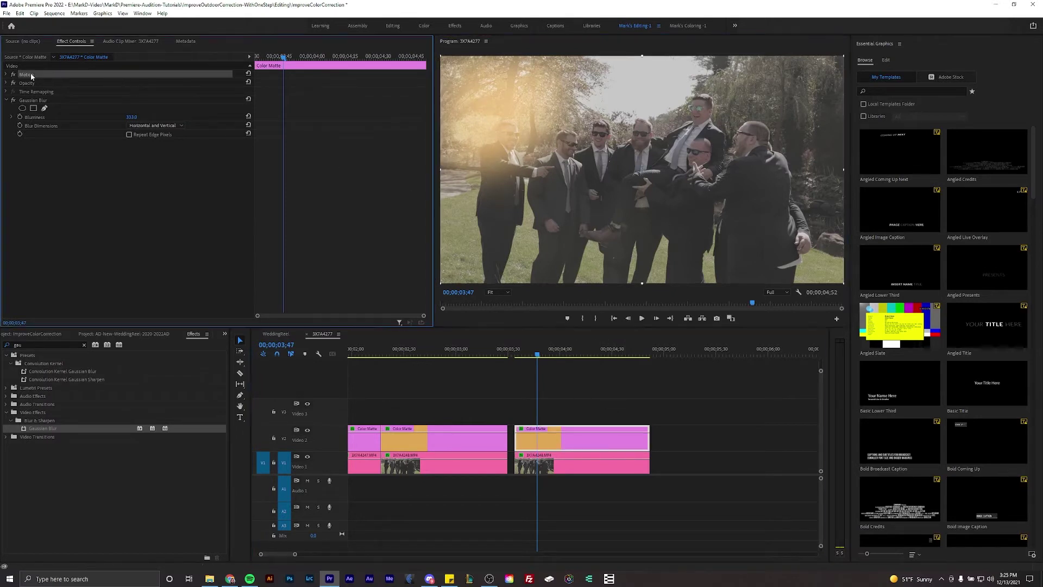
drag(529, 125, 591, 96)
drag(789, 261, 856, 298)
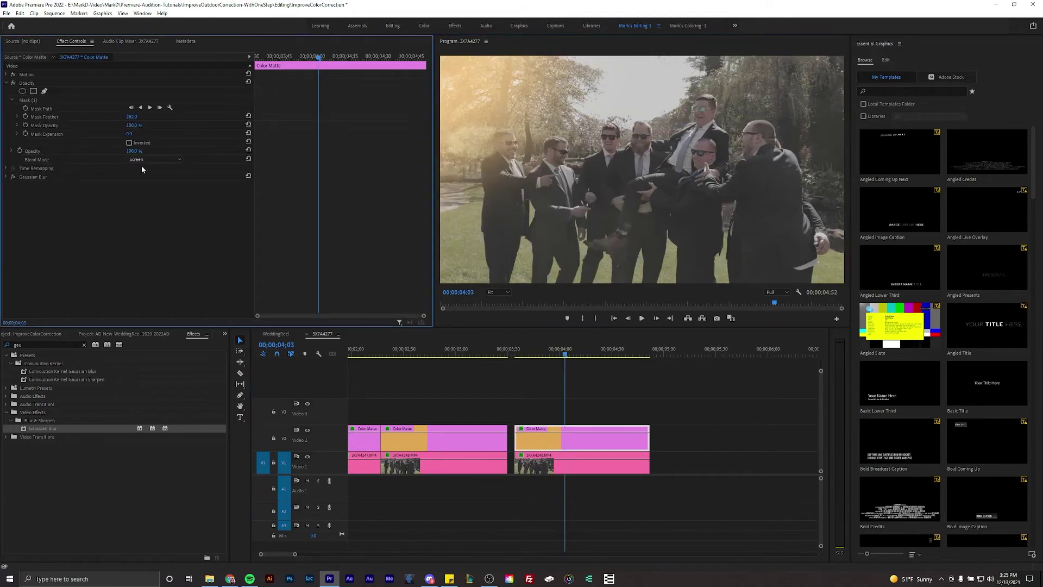
- Try the Linear Dodge (Add) and Overlay blend modes on the Color Matte, and return it to Screen
click(144, 160)
click(146, 160)
scroll(145, 160, down, 1)
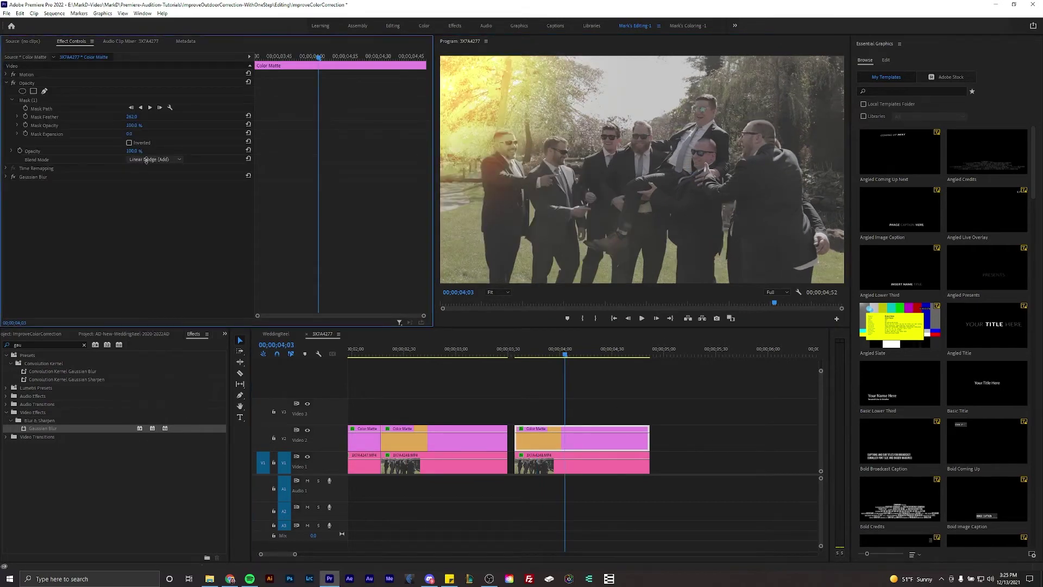
scroll(146, 159, down, 1)
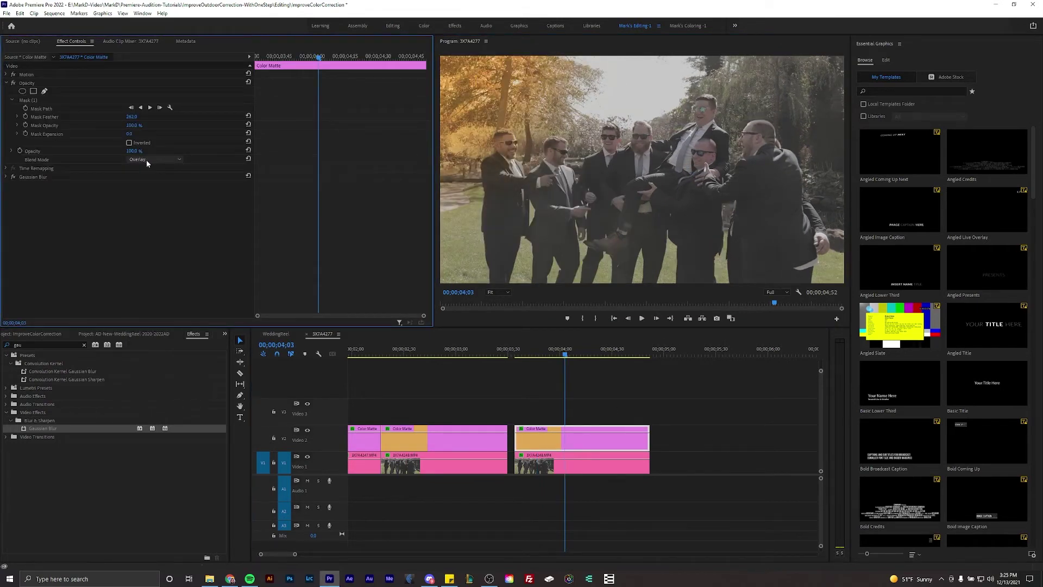
scroll(146, 160, down, 1)
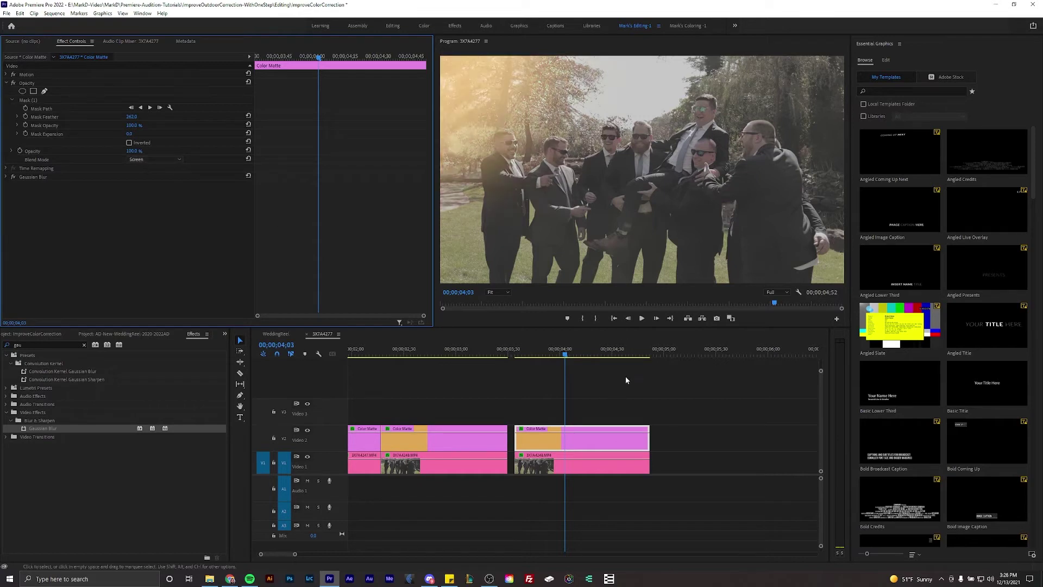
- Play back the last graded clip and adjust the mask opacity of the Color Matte above it
click(566, 411)
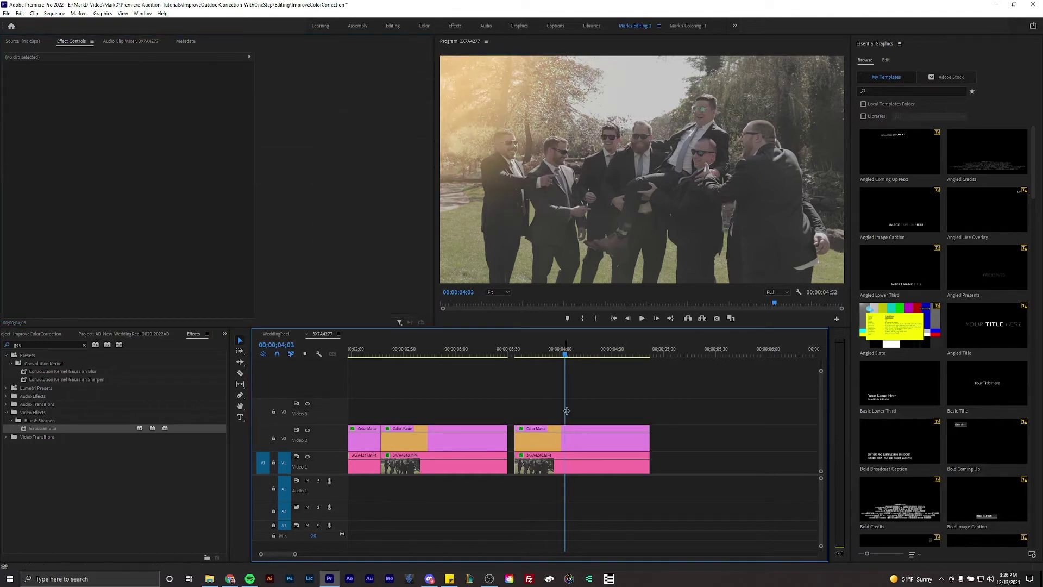
click(546, 473)
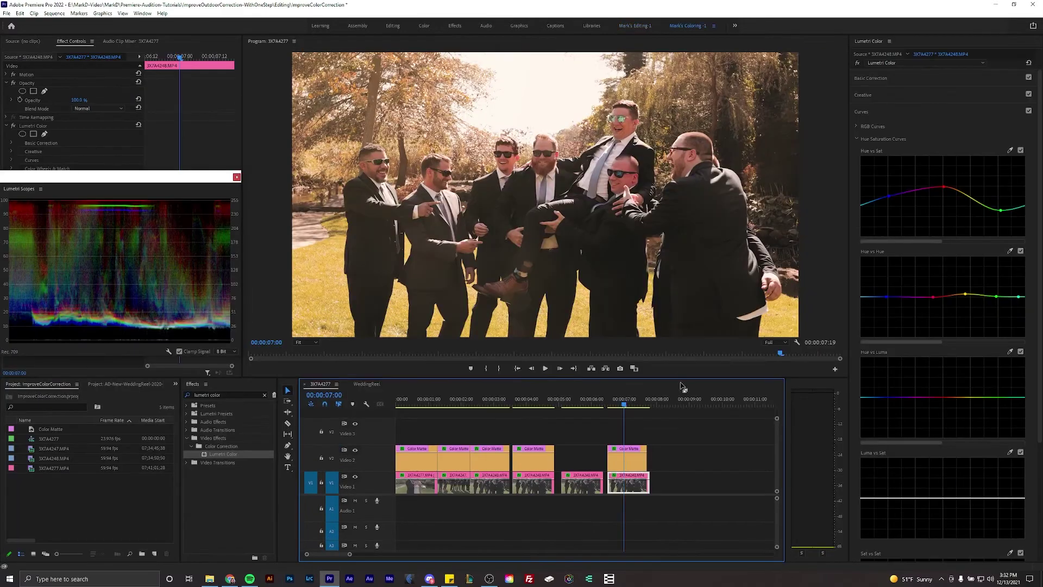
scroll(643, 438, up, 2)
drag(664, 467, 673, 467)
key(space)
click(609, 464)
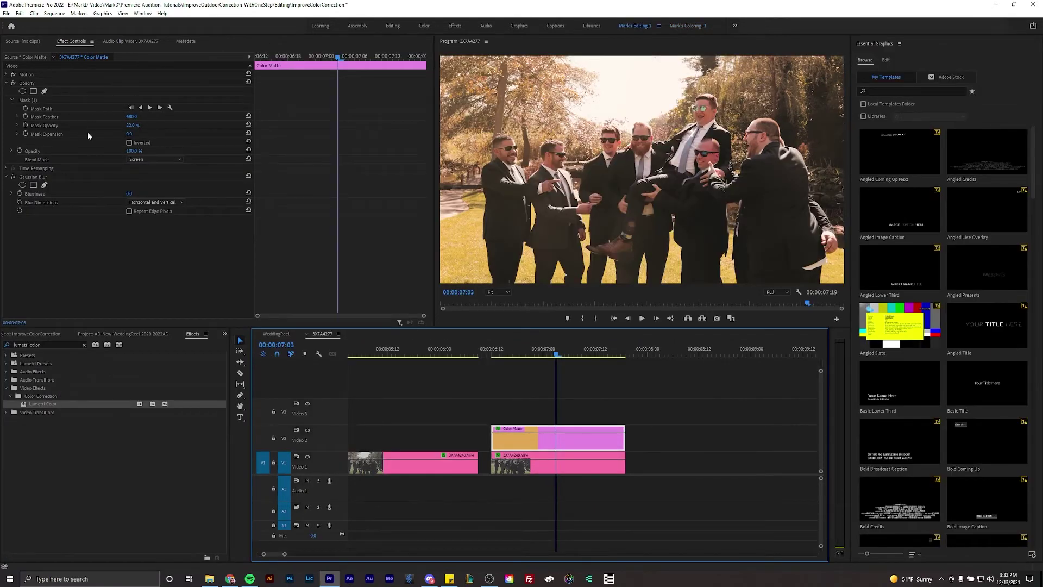
drag(511, 379, 535, 437)
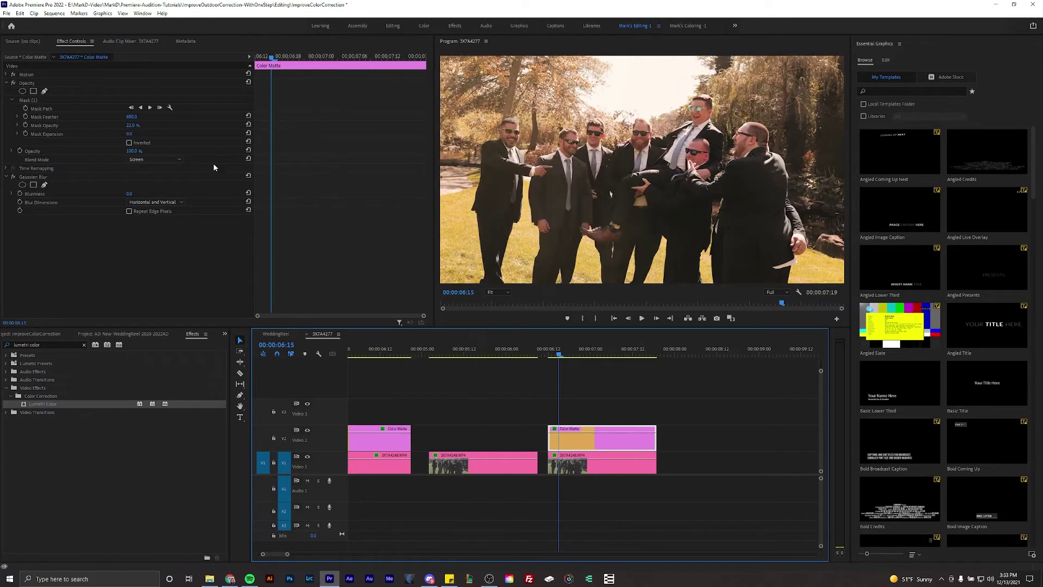
drag(139, 126, 164, 126)
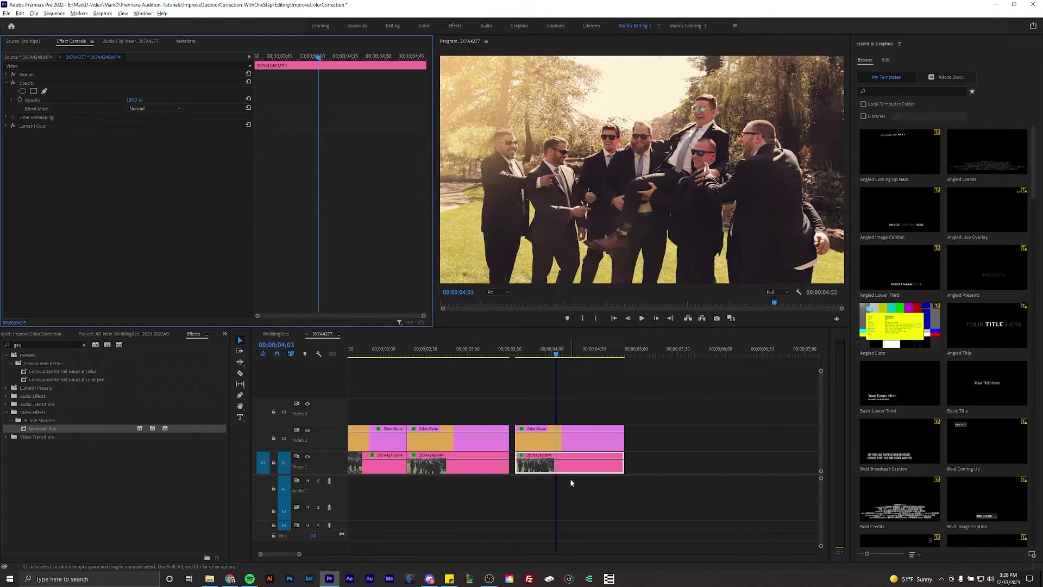
- Copy the last Video 1 clip to an empty spot further along its track and disable Lumetri Color on the copy
drag(569, 462, 698, 462)
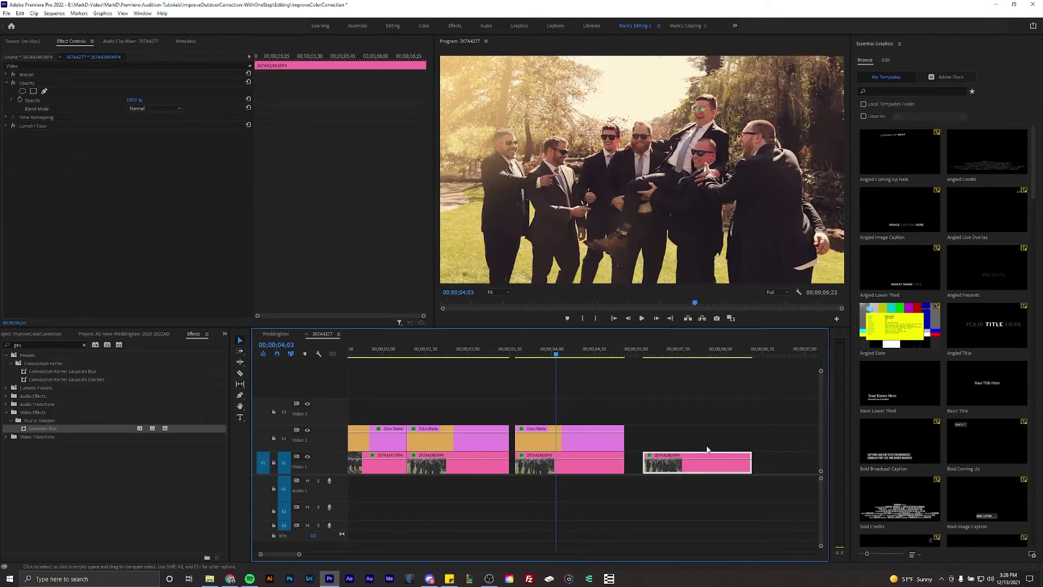
click(649, 350)
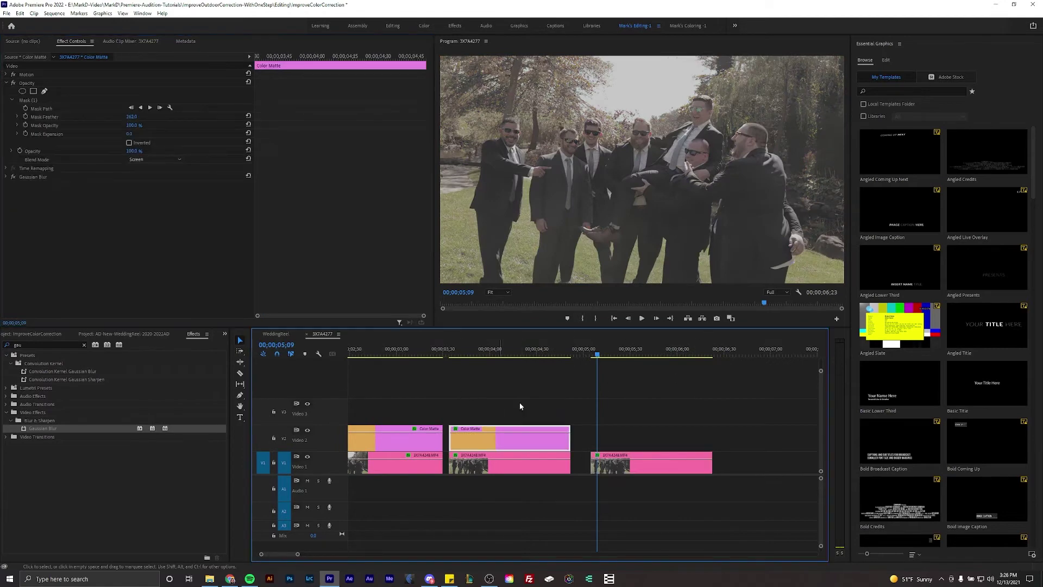
click(718, 421)
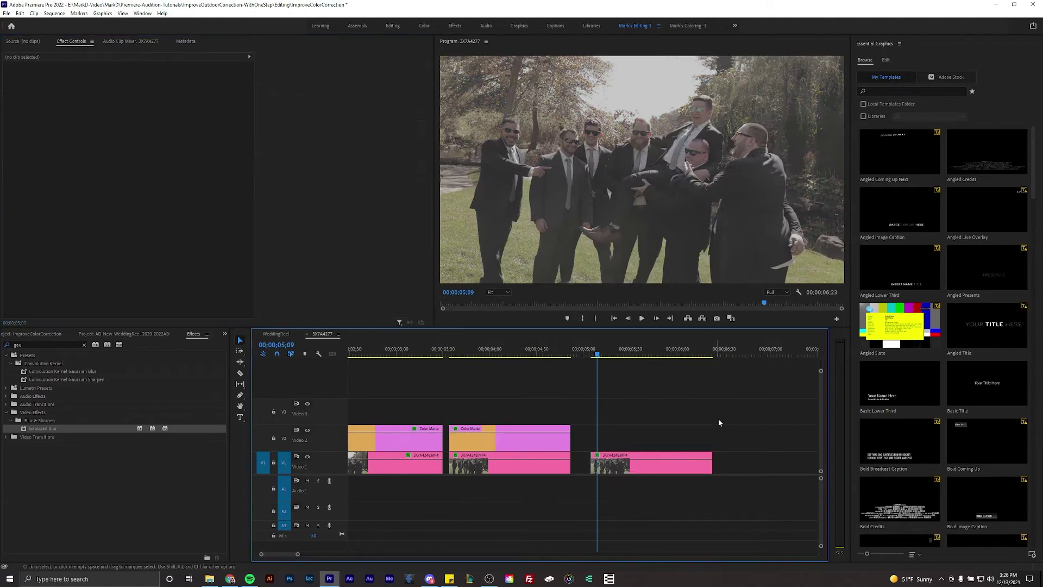
- Toggle the Video 2 track's visibility to compare the graded clip with and without the Color Matte, and play it back
click(477, 351)
click(481, 433)
drag(470, 404, 488, 429)
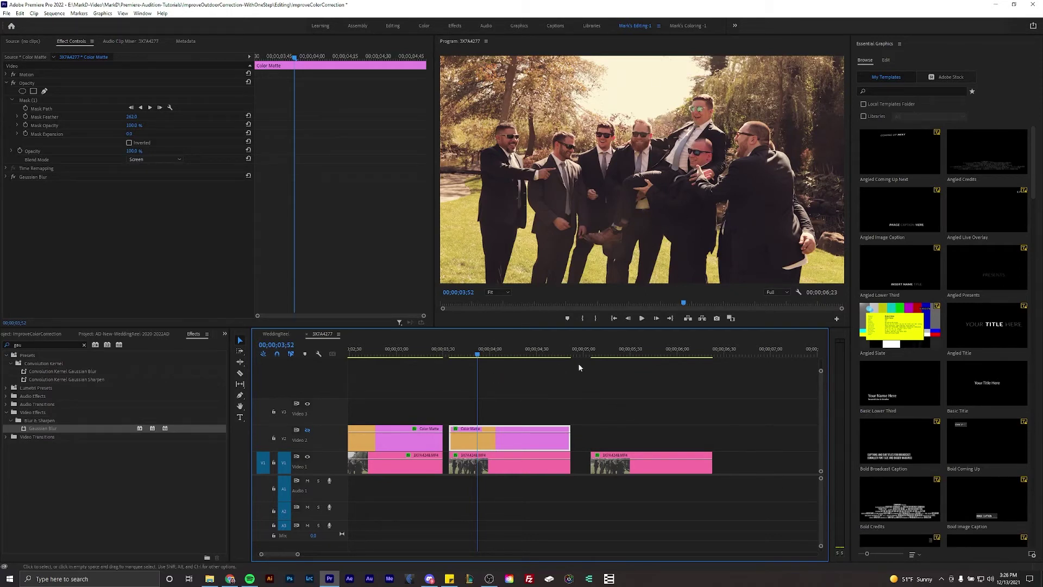
click(307, 430)
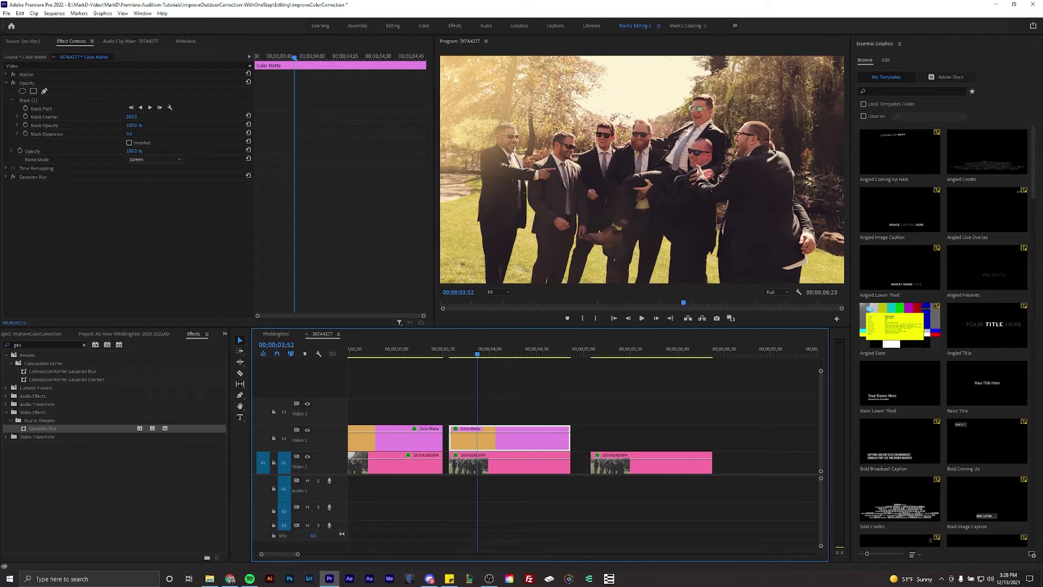
key(space)
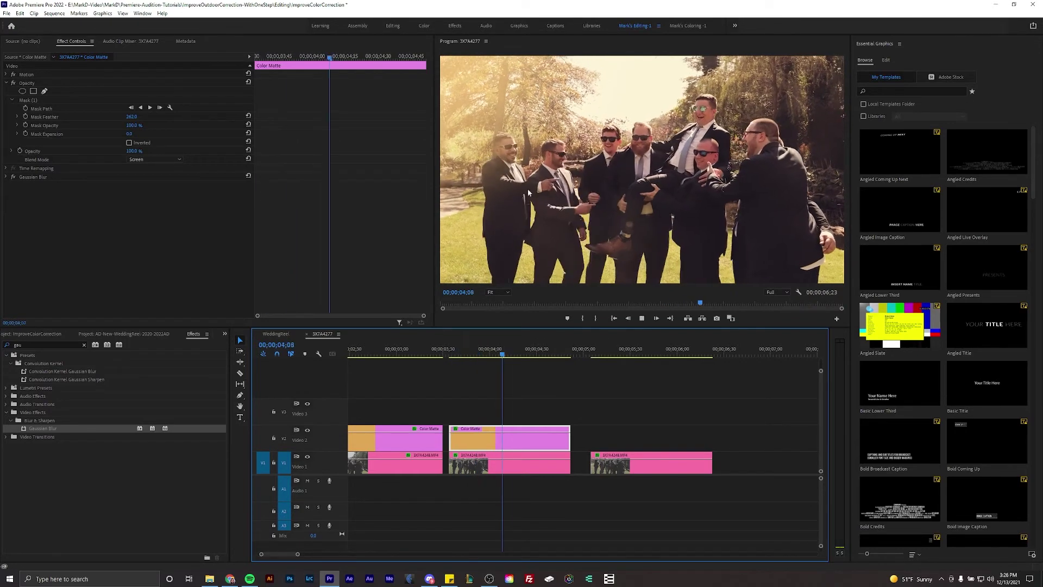
key(space)
click(523, 375)
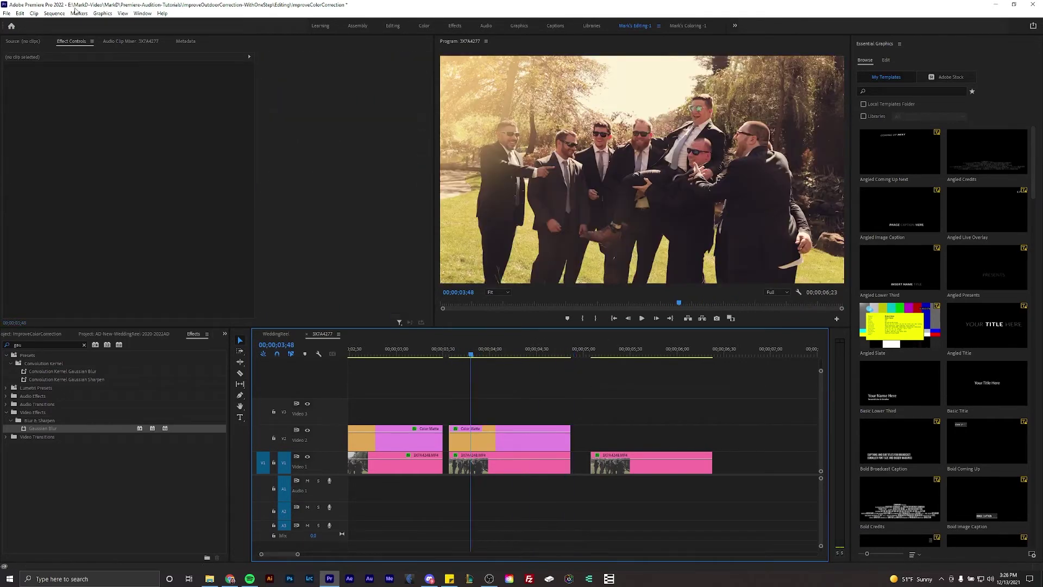
- Set the sequence timebase to 23.976 frames/second
click(55, 13)
click(73, 23)
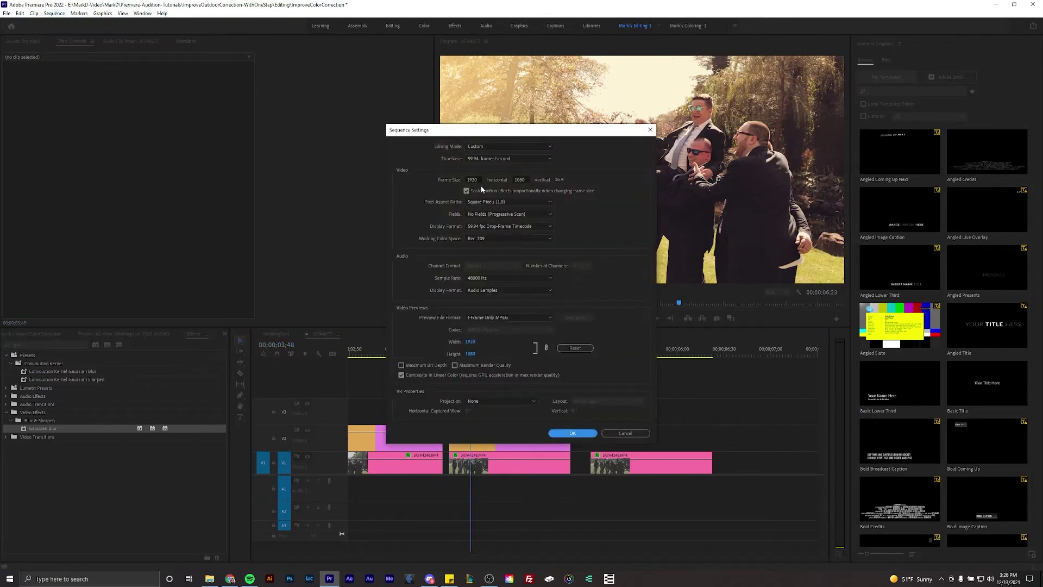
click(490, 155)
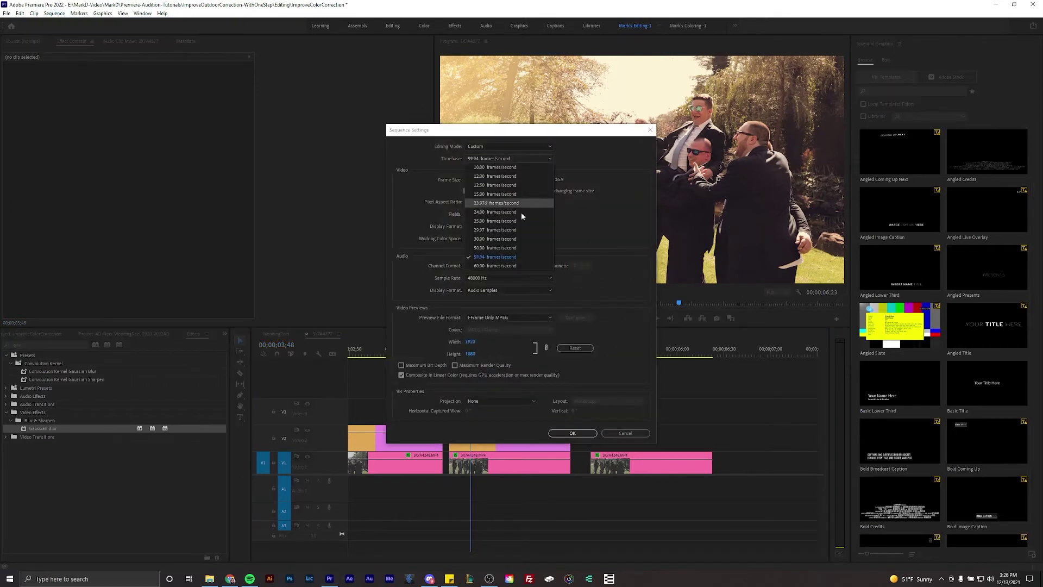
click(503, 213)
click(573, 433)
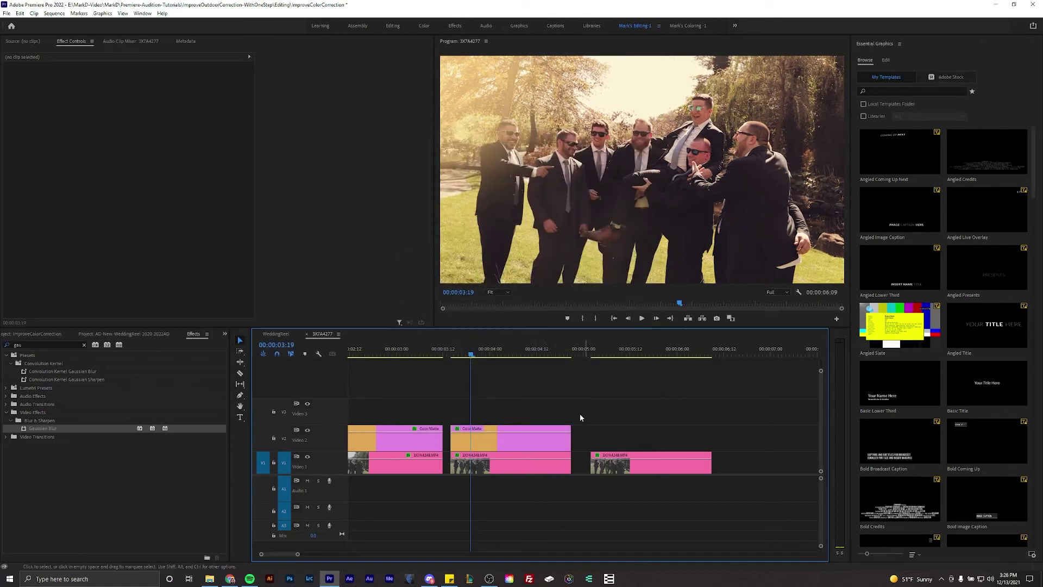
- Play back the graded clip with the Color Matte from its start to review the motion
click(452, 353)
key(space)
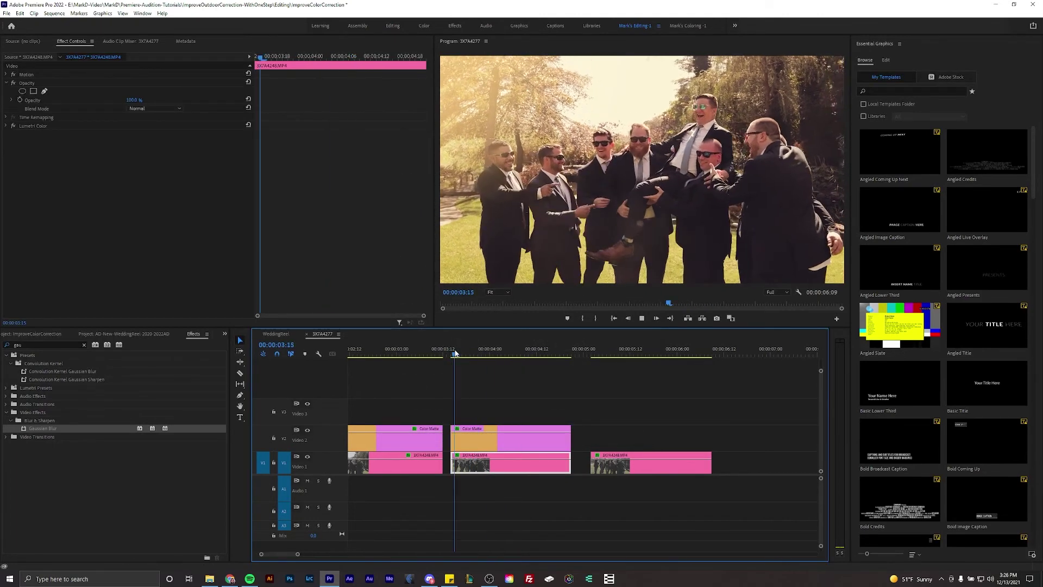
key(space)
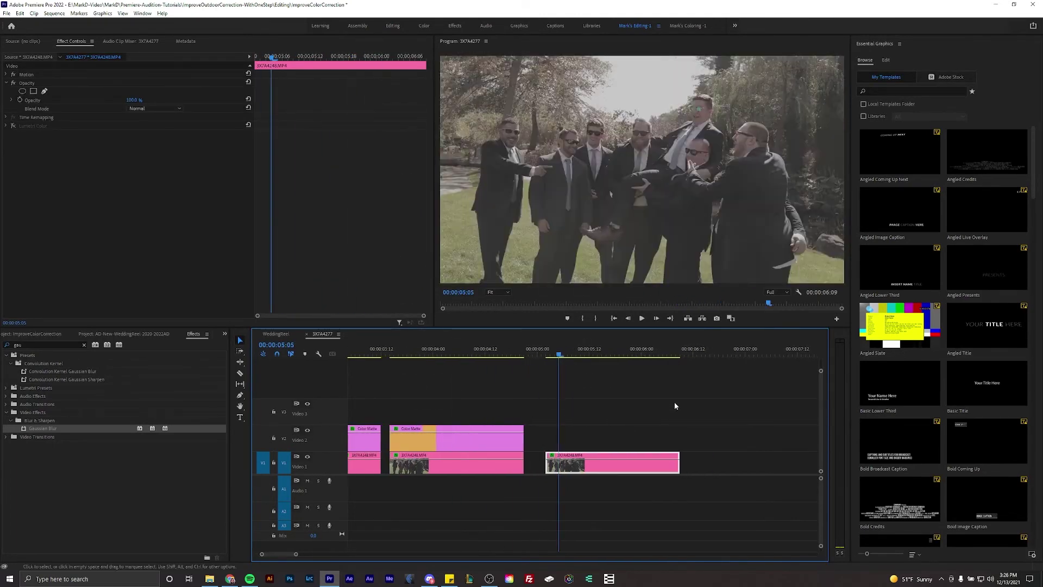
- Switch to the coloring workspace and shape the last clip's Hue vs Sat curve, raising the reds and lowering the greens
click(688, 26)
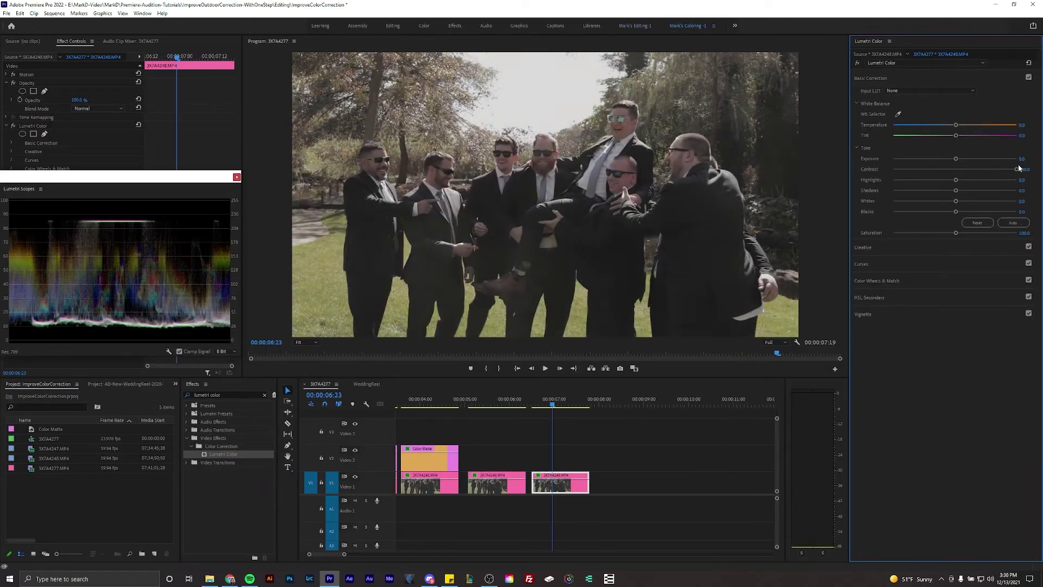
drag(969, 255, 989, 259)
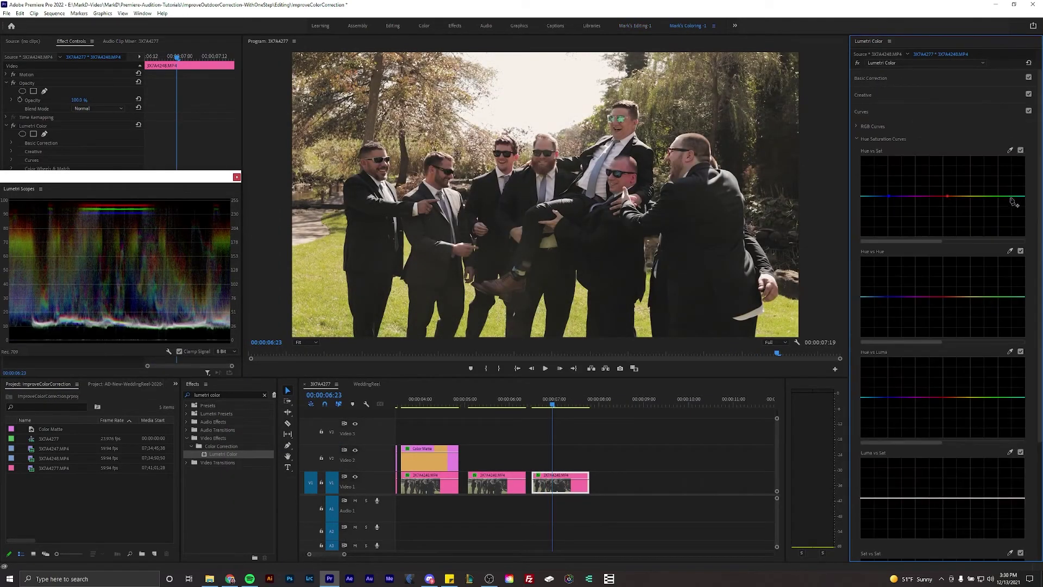
drag(1007, 204, 1007, 184)
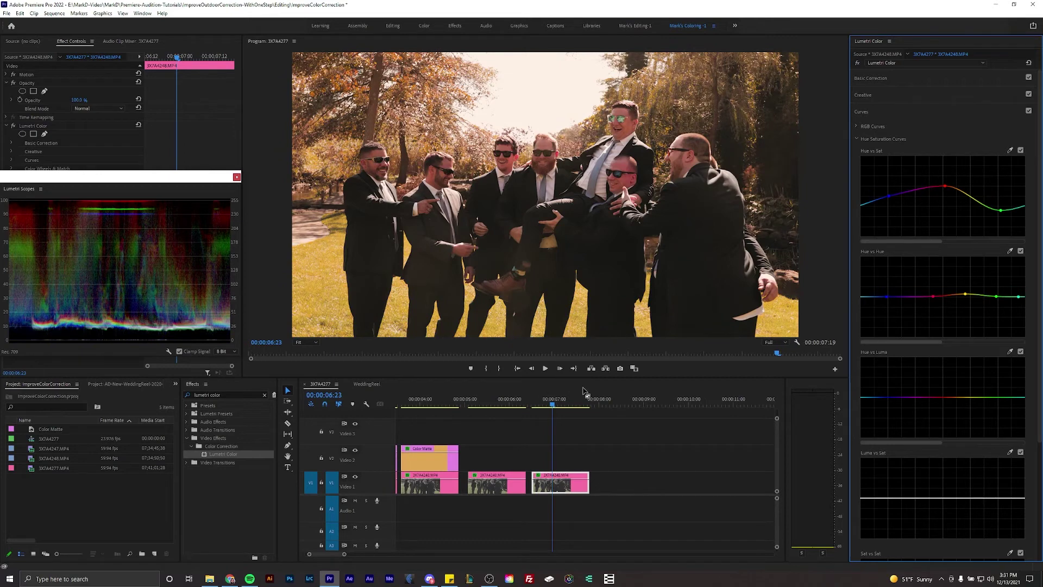
- Compare frames of the newly graded last clip with the clip just before it
click(504, 403)
click(538, 404)
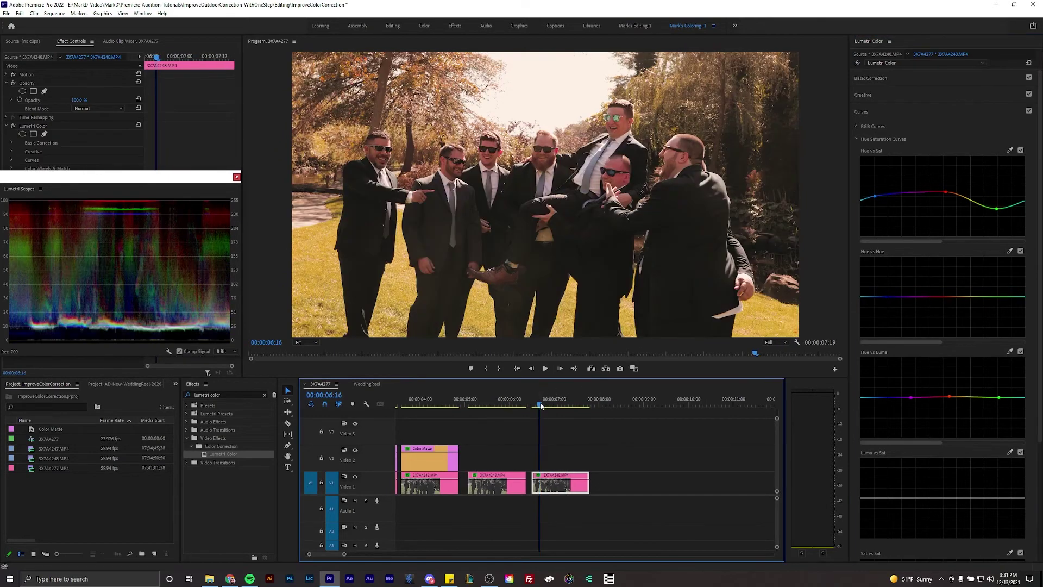
click(496, 405)
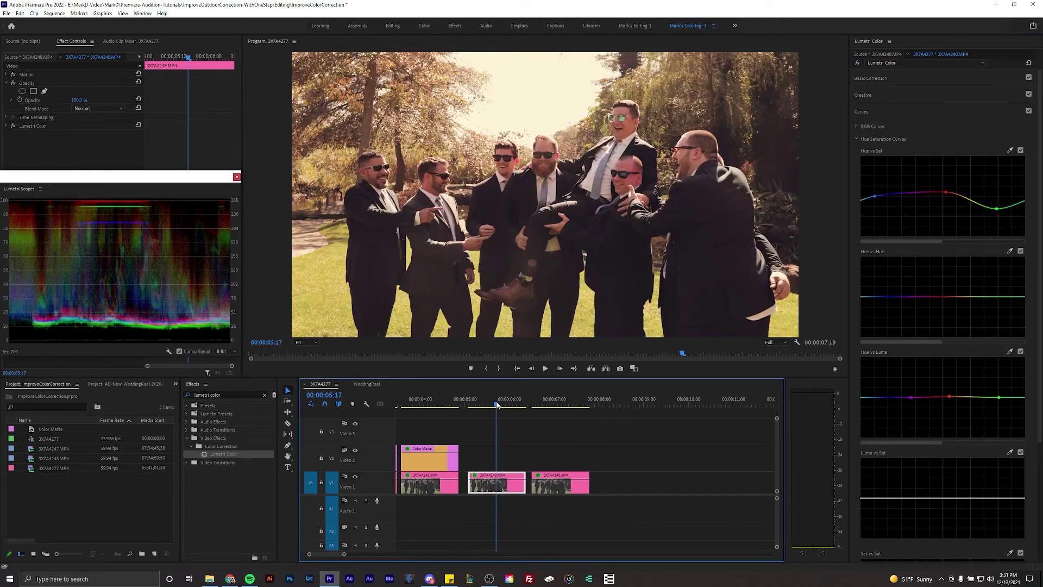
click(537, 403)
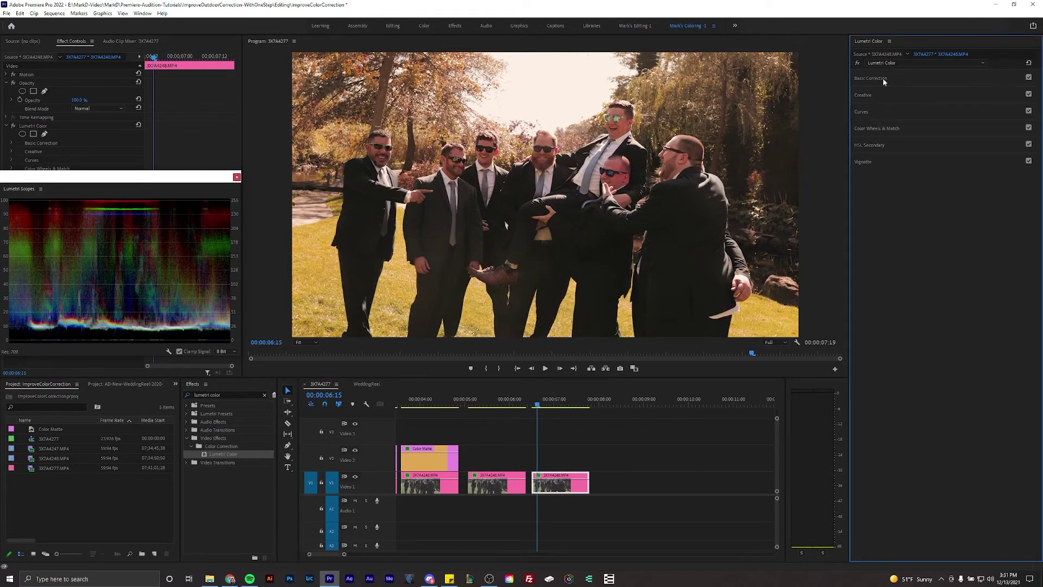
- Raise the last clip's Whites to about 20 and its Exposure to 0.6 in the Lumetri basic correction
click(884, 79)
drag(966, 201, 973, 201)
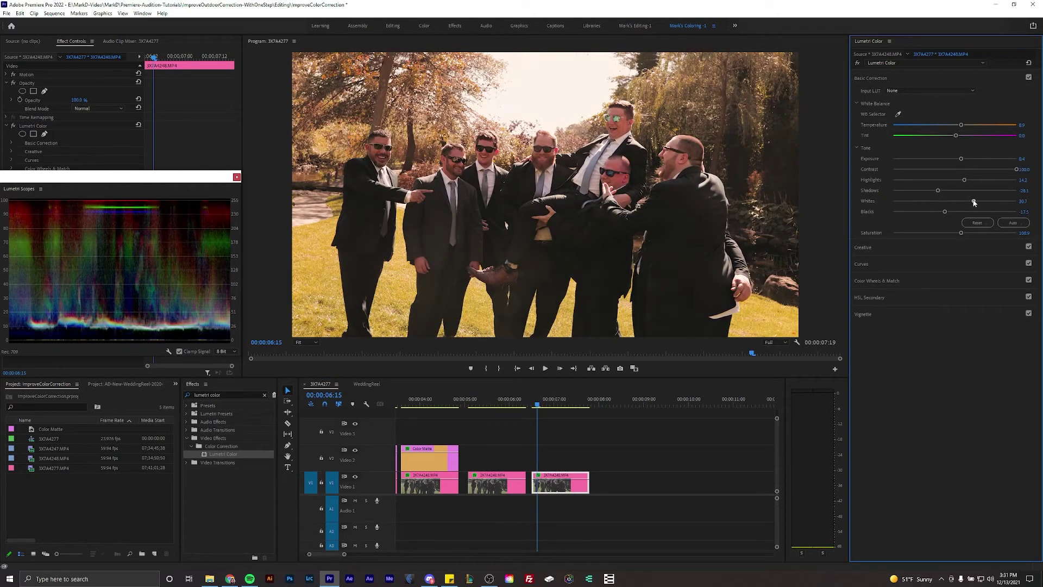
drag(959, 158, 963, 159)
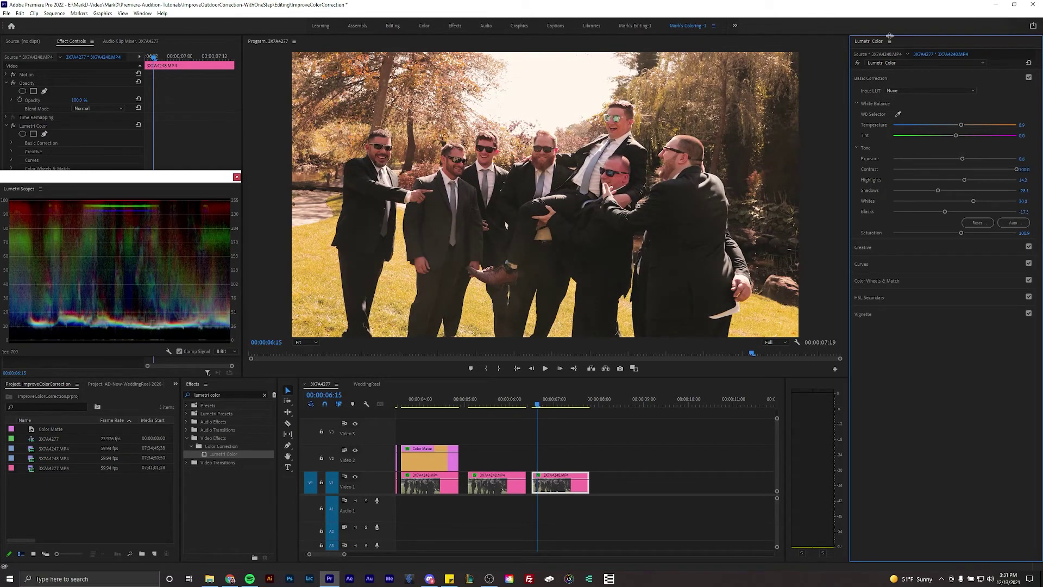
- Fine-tune the last clip's Hue vs Hue curve around the red and yellow points
click(893, 78)
click(915, 128)
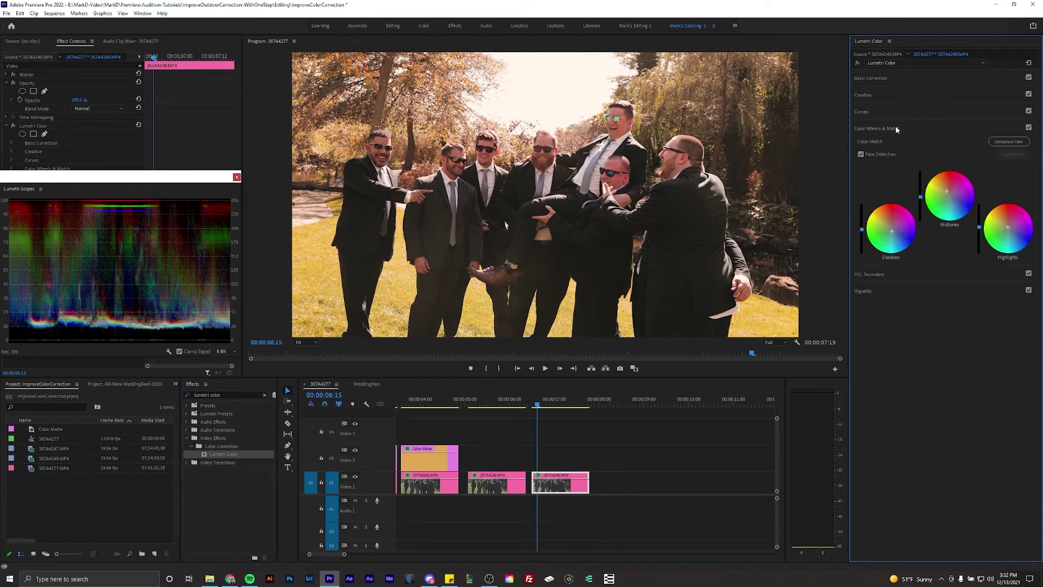
click(891, 112)
click(944, 188)
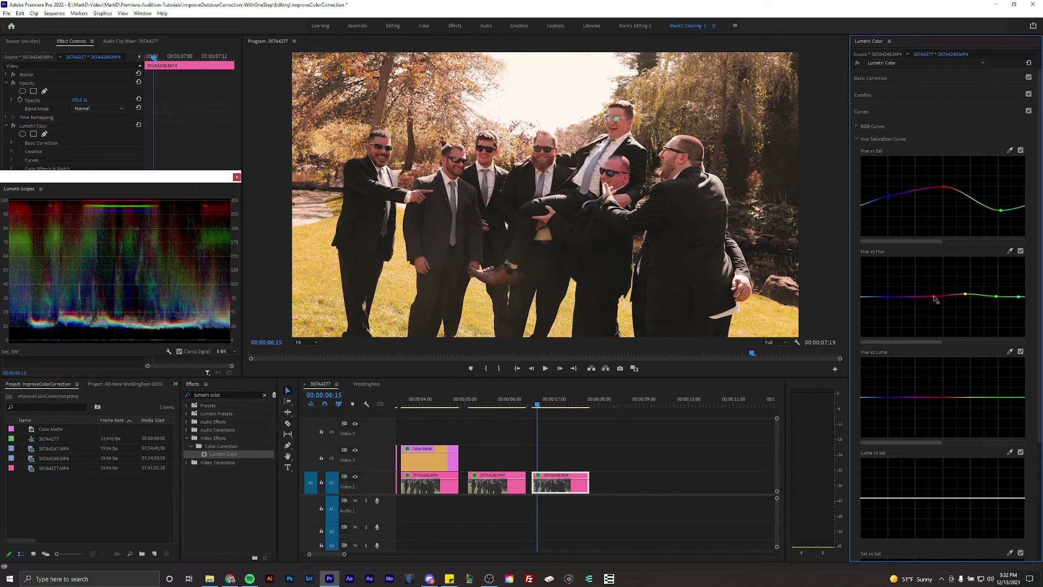
drag(933, 297, 934, 298)
- Scrub between the preceding clip and the adjusted last clip to compare their grades
drag(532, 401, 504, 402)
click(550, 403)
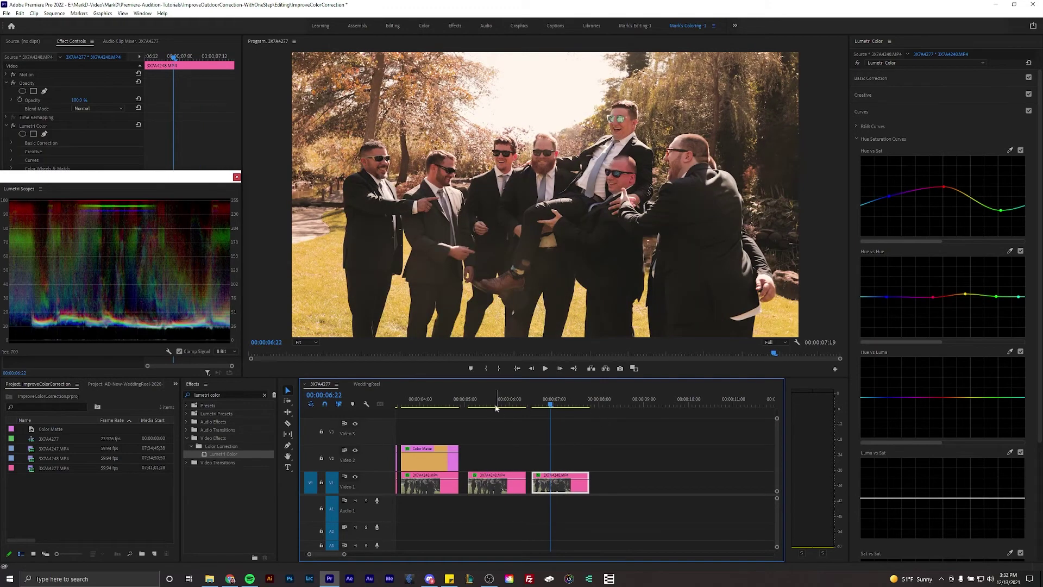
click(491, 405)
click(554, 402)
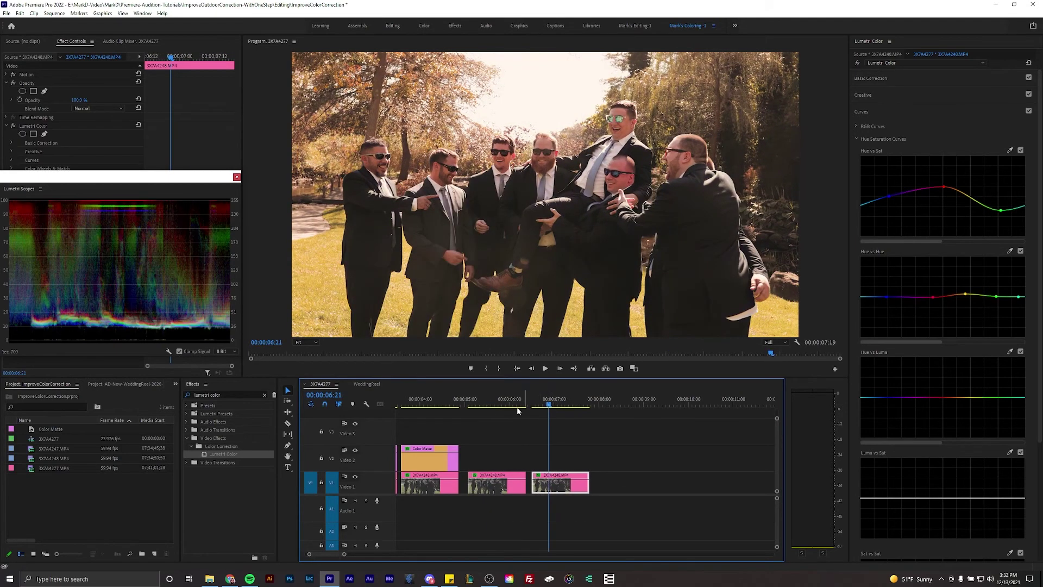
- Try a copy of the fourth clip's Color Matte above the last clip and play back the result
drag(425, 464, 555, 463)
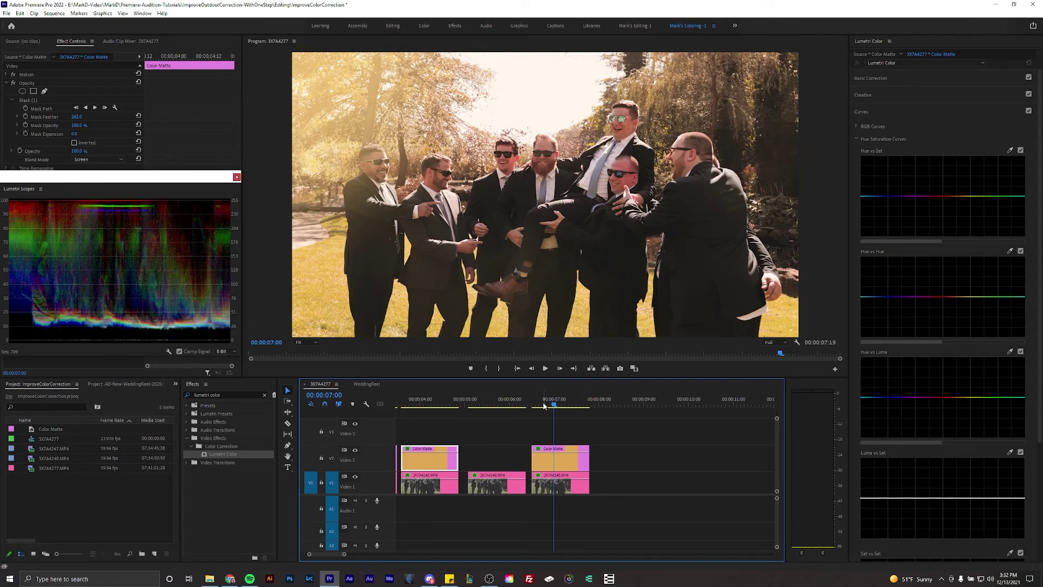
scroll(571, 428, up, 2)
scroll(544, 421, down, 2)
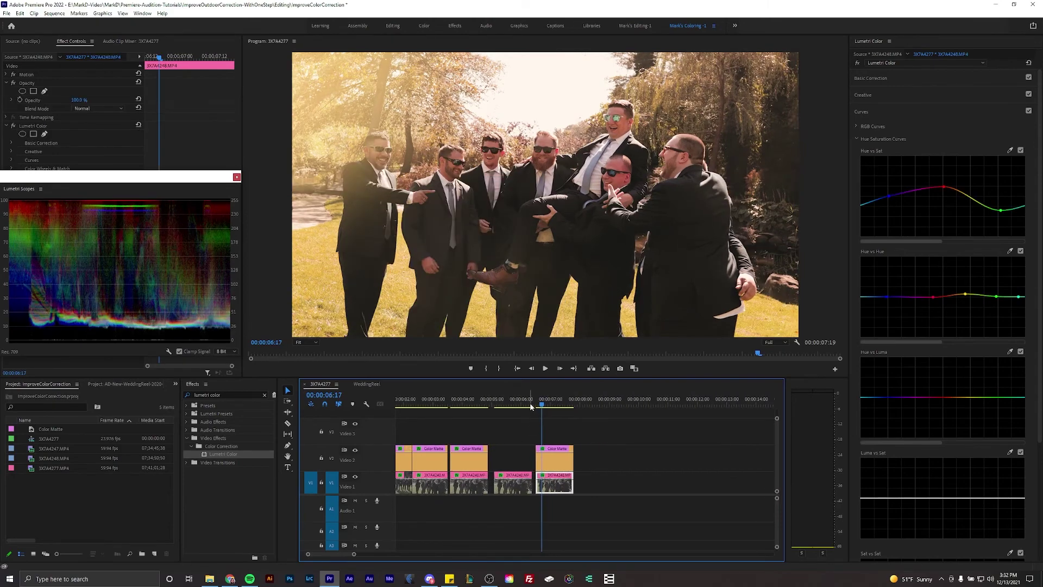
drag(541, 402, 540, 401)
key(space)
scroll(503, 432, down, 3)
scroll(496, 437, up, 3)
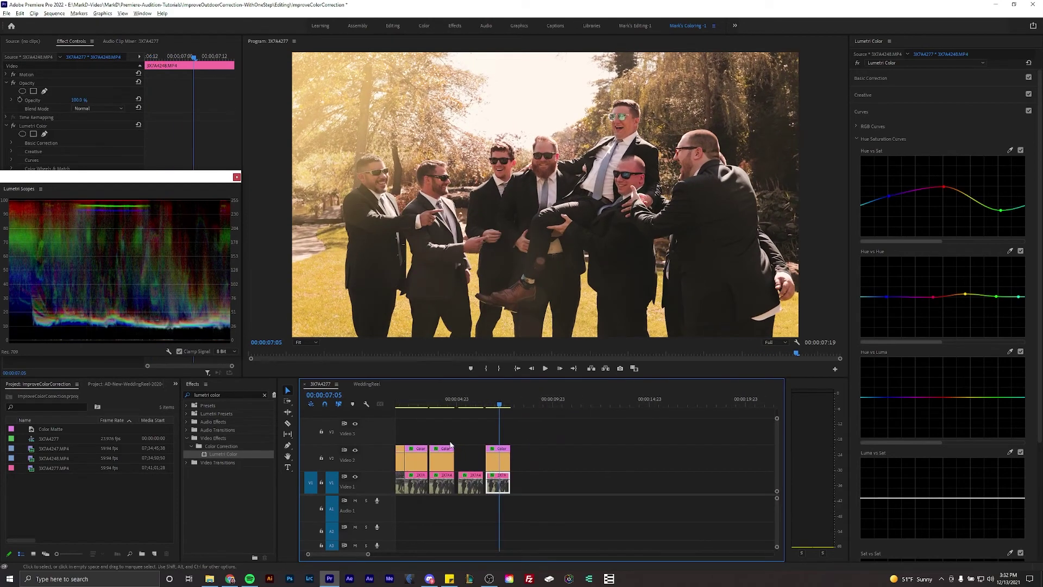
scroll(344, 559, up, 3)
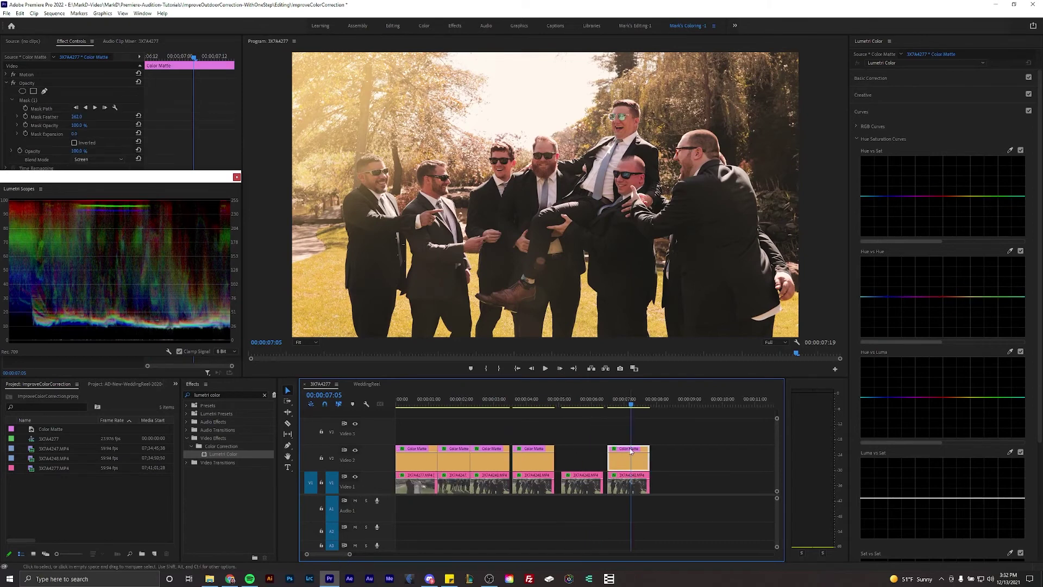
- Replace the last clip's Color Matte with a copy of the one above the third clip
click(602, 452)
click(629, 457)
key(Delete)
click(477, 399)
click(499, 458)
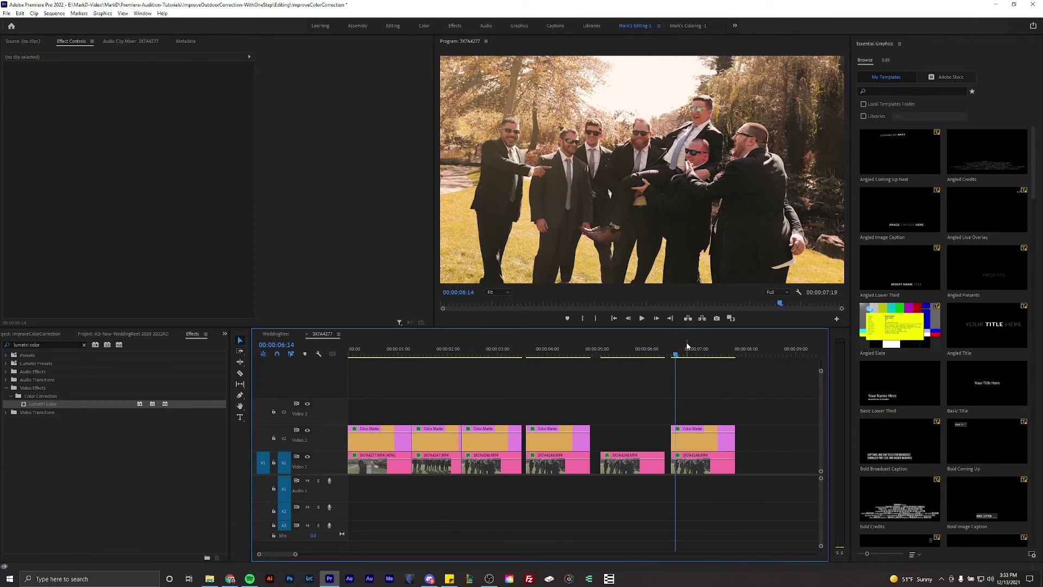
- Scrub through the last clip and examine its Color Matte's mask, blend and Gaussian Blur settings
scroll(595, 377, down, 1)
key(equal)
key(equal)
key(equal)
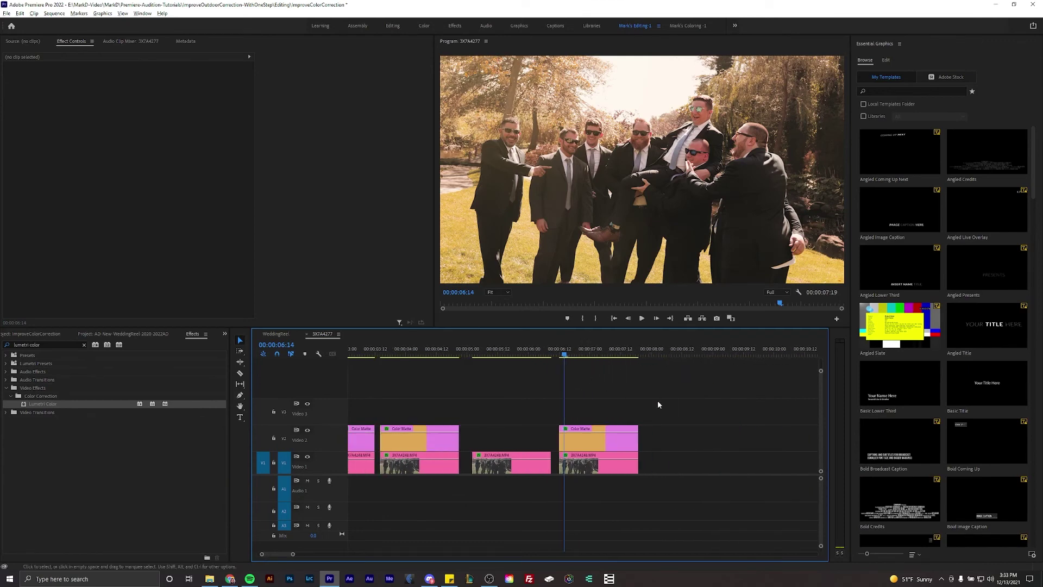
drag(526, 357, 542, 354)
click(572, 367)
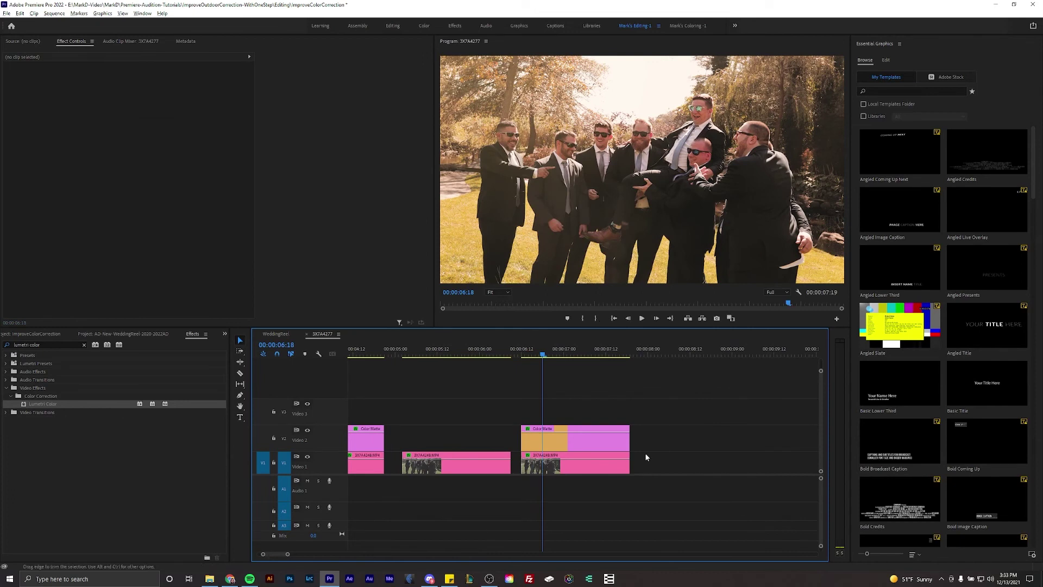
scroll(655, 448, up, 1)
click(589, 438)
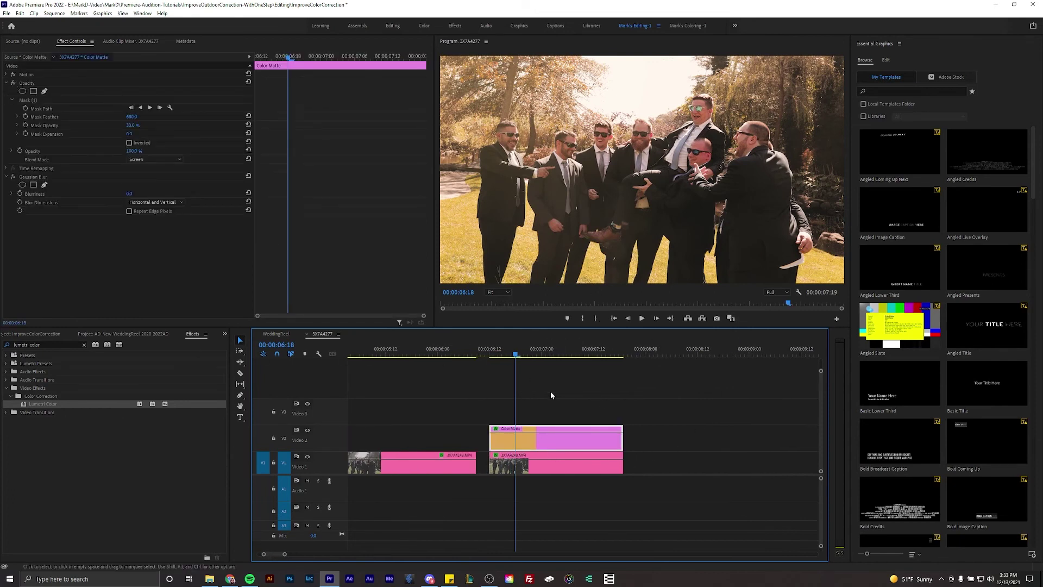
scroll(517, 399, down, 2)
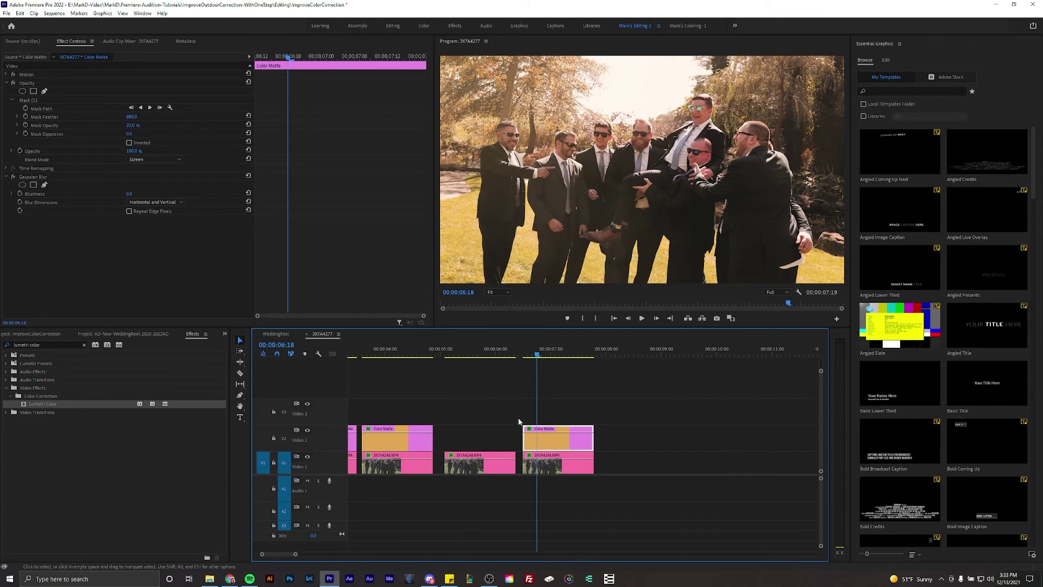
drag(283, 554, 276, 554)
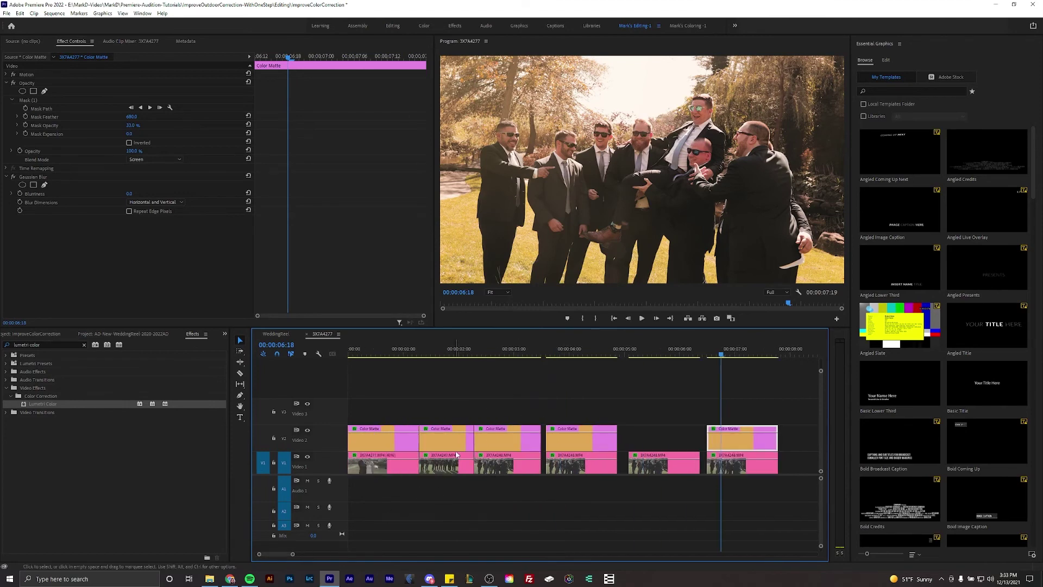
scroll(456, 455, down, 1)
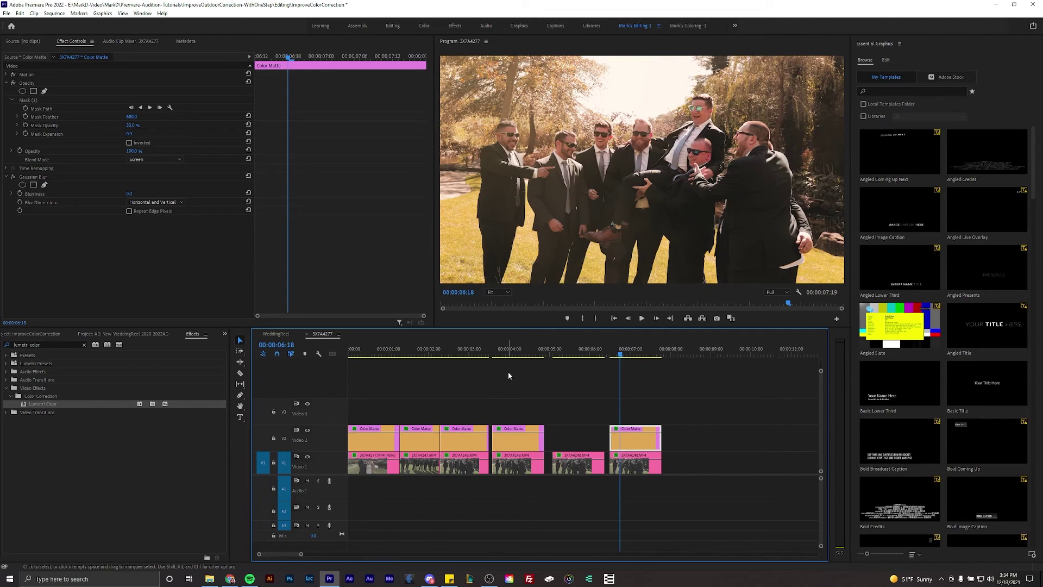
- Review the first two clips and examine the mask settings of their Color Mattes
click(526, 371)
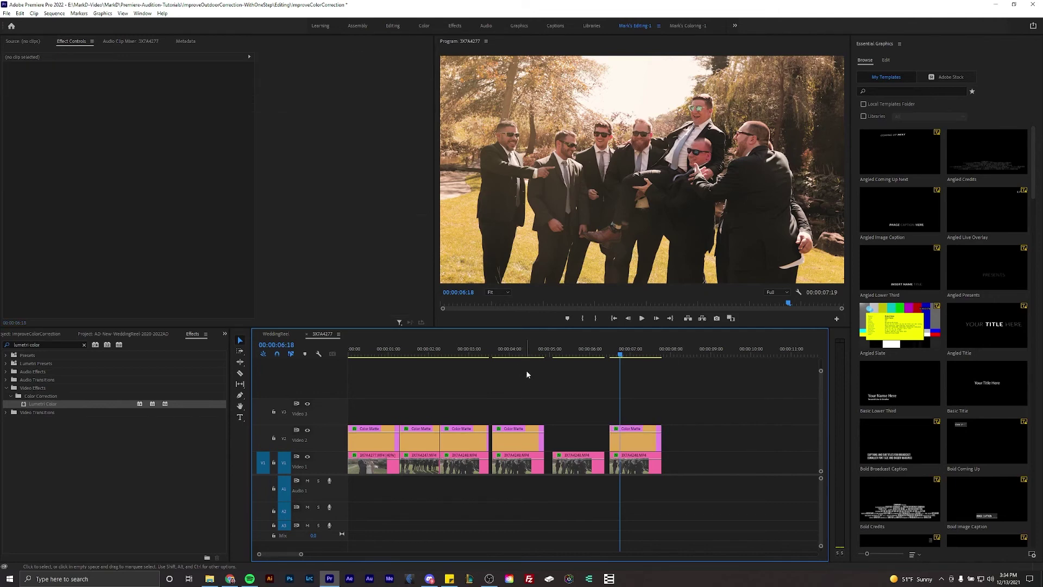
click(611, 353)
drag(611, 353, 390, 357)
click(370, 437)
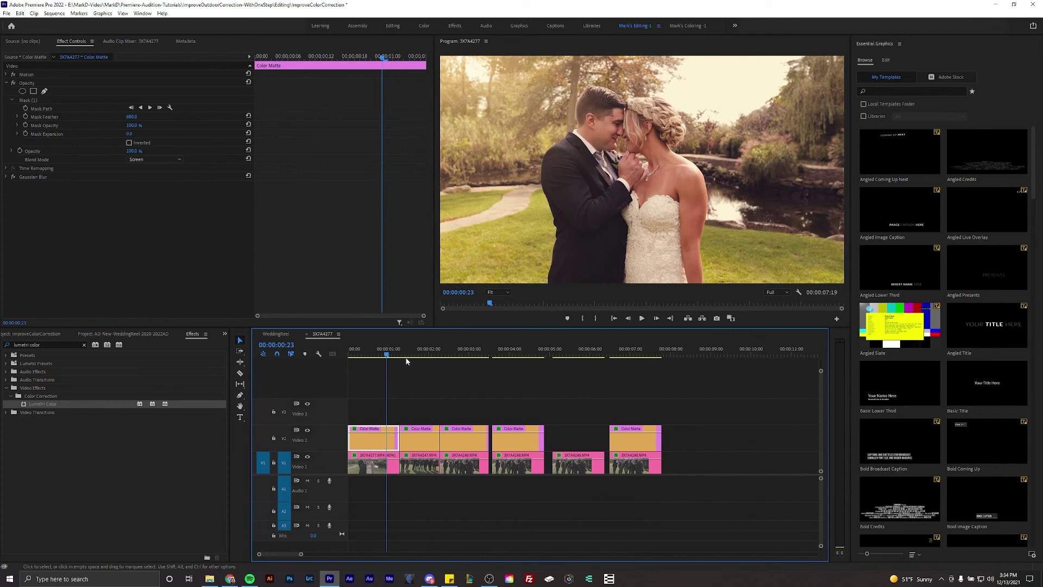
drag(403, 354, 414, 357)
drag(434, 391, 435, 414)
click(435, 435)
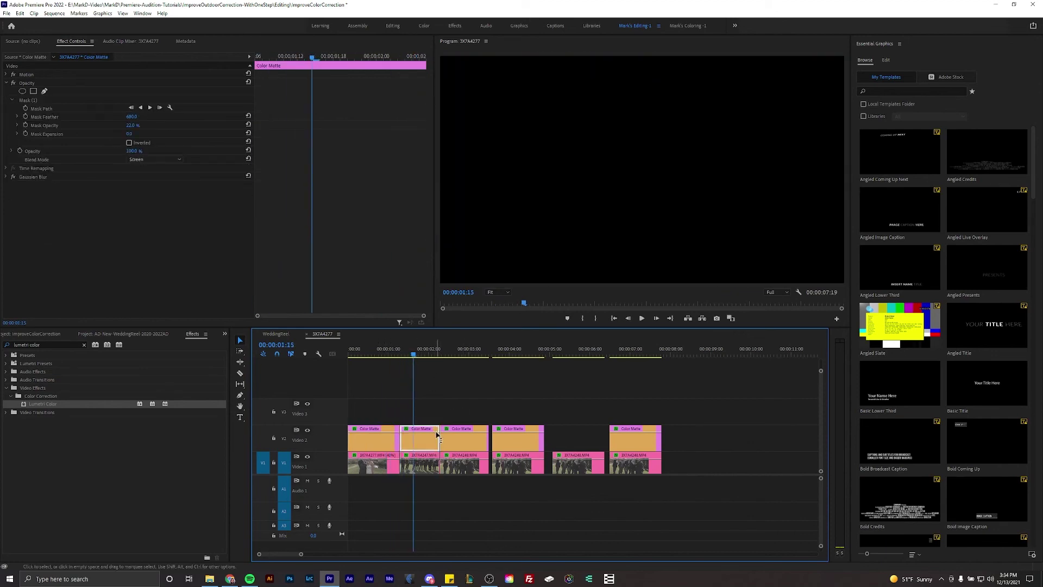
- Examine the effects on the third clip, the last clip and the Color Matte above the last clip
click(456, 379)
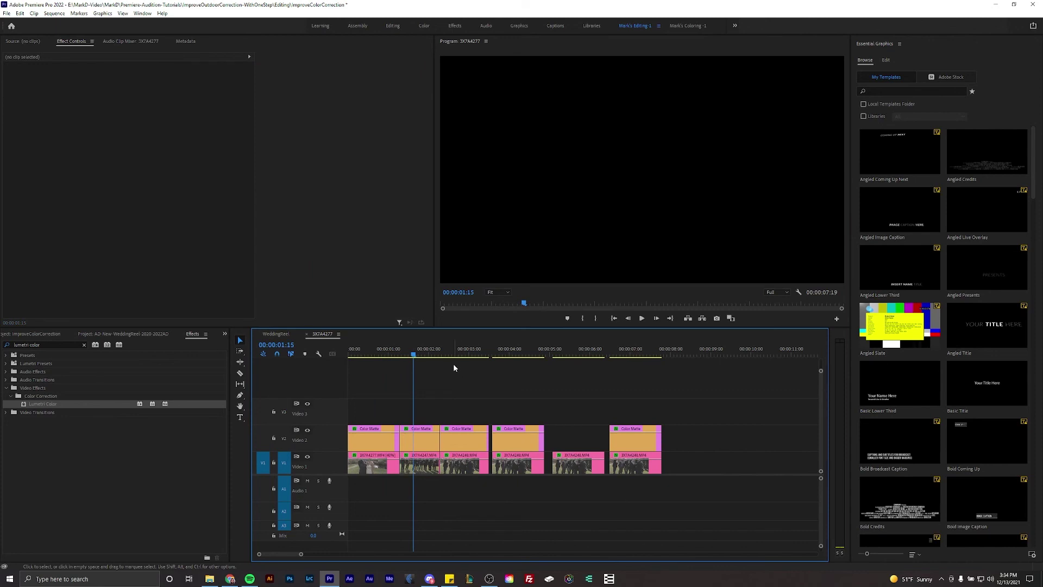
click(447, 353)
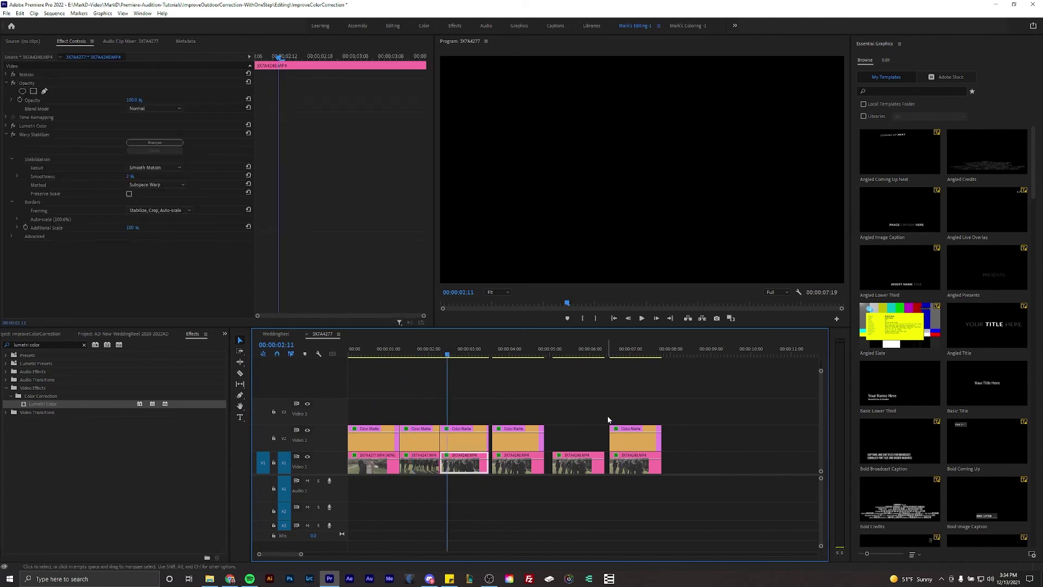
click(620, 353)
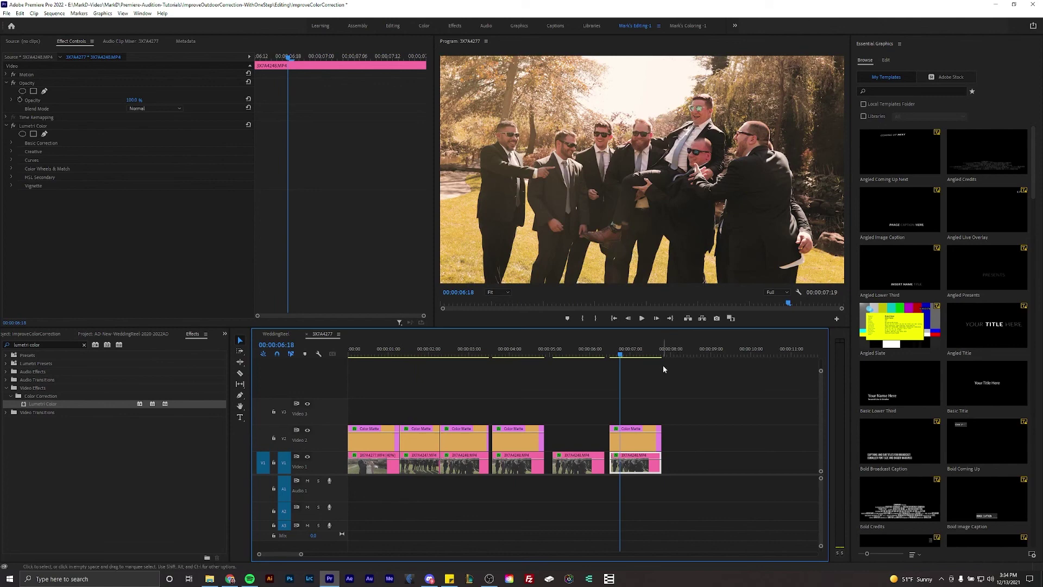
click(632, 353)
click(674, 396)
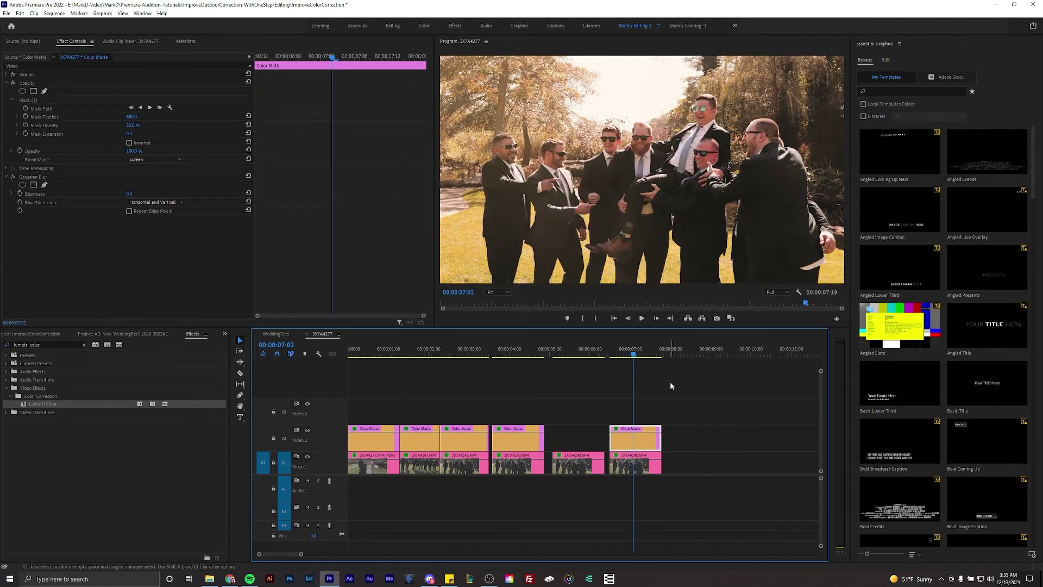